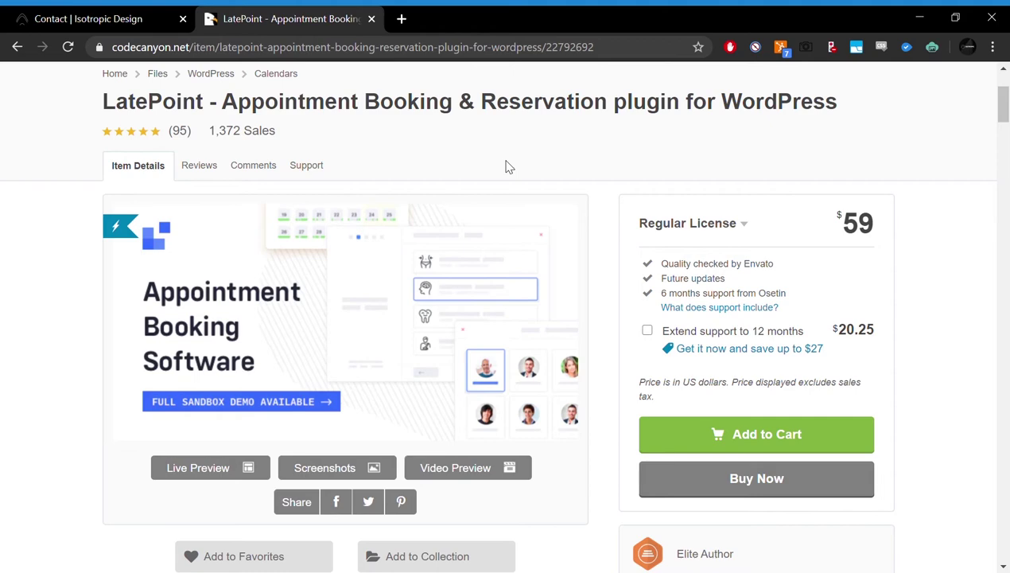
Scroll back up the CodeCanyon LatePoint product page with its $59 regular license.
scroll(512, 168, up, 1)
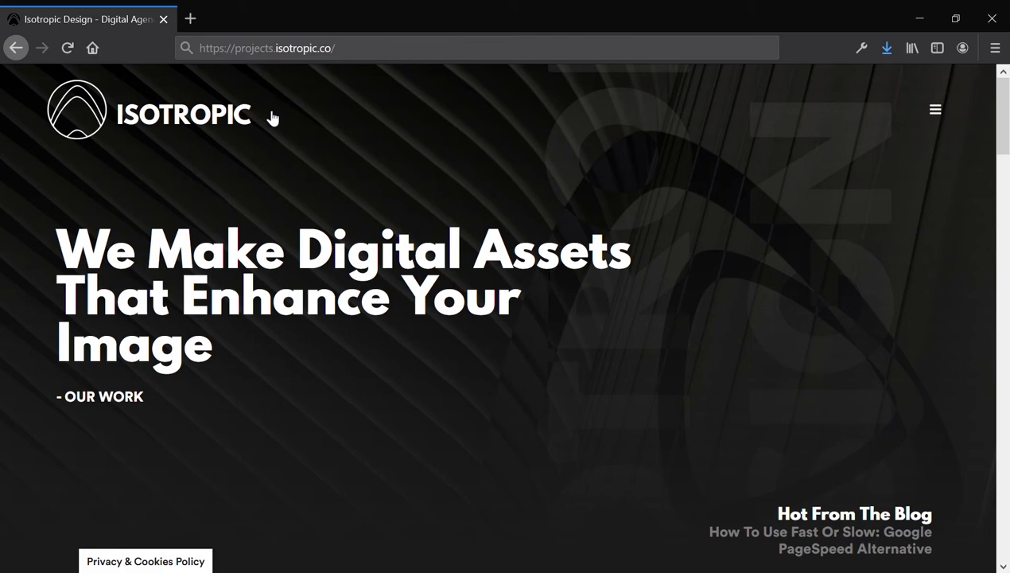
Search Google for 'calendly' in a new browser tab.
click(191, 18)
text(calendly)
key(Return)
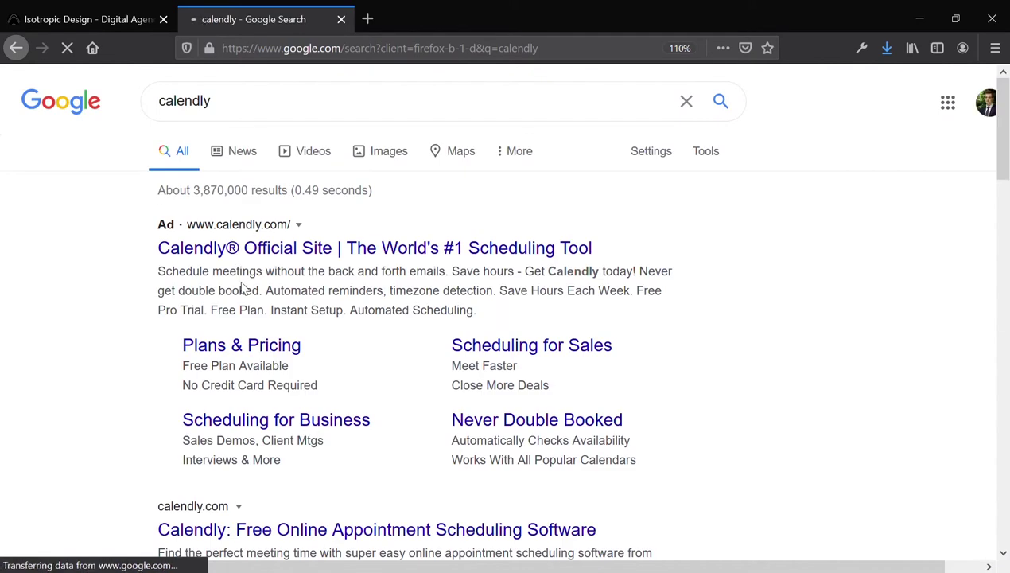
Open calendly.com from the results and scroll through its homepage.
scroll(286, 278, down, 4)
click(275, 213)
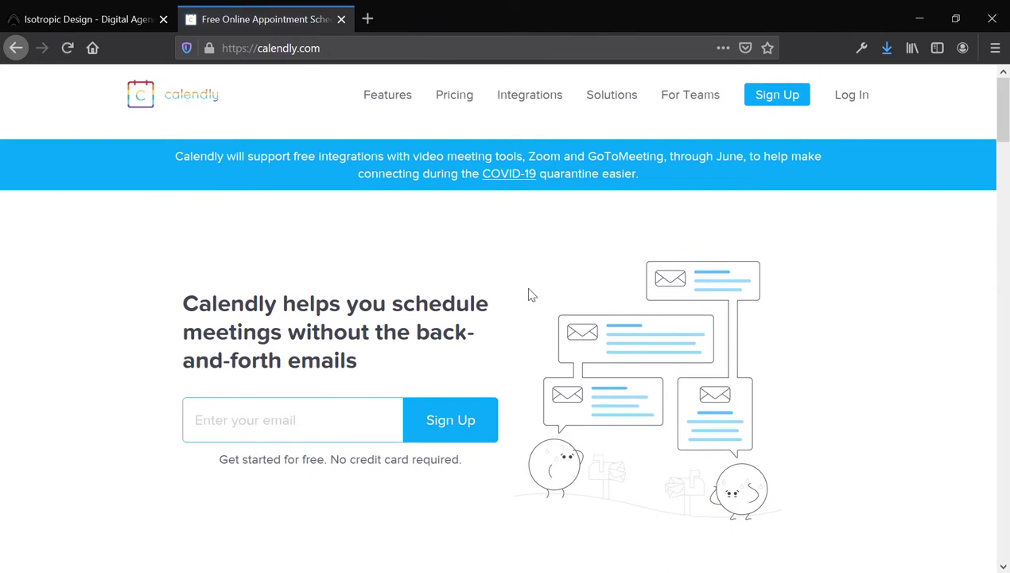
scroll(531, 295, down, 4)
scroll(531, 295, down, 7)
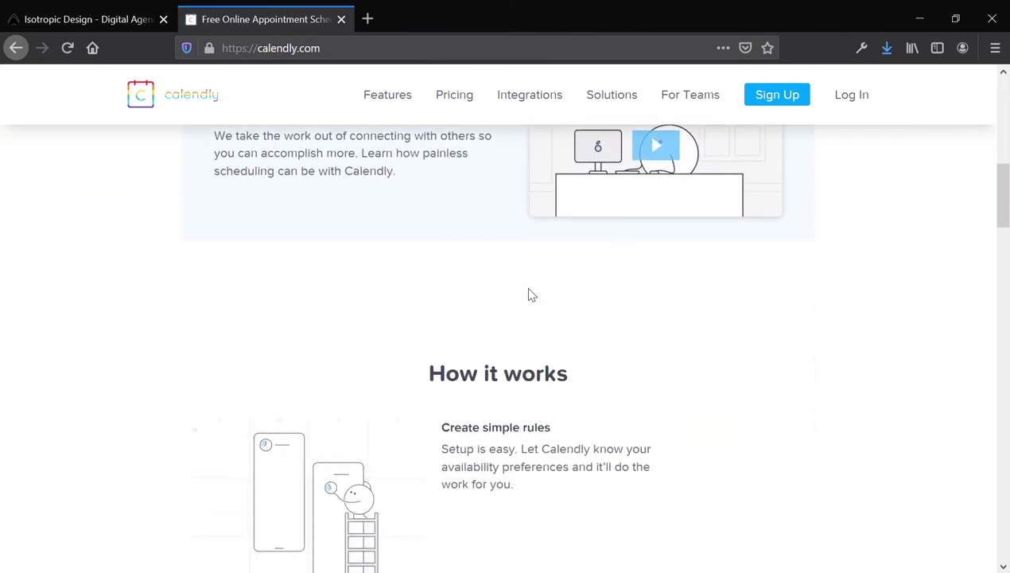
scroll(531, 295, down, 2)
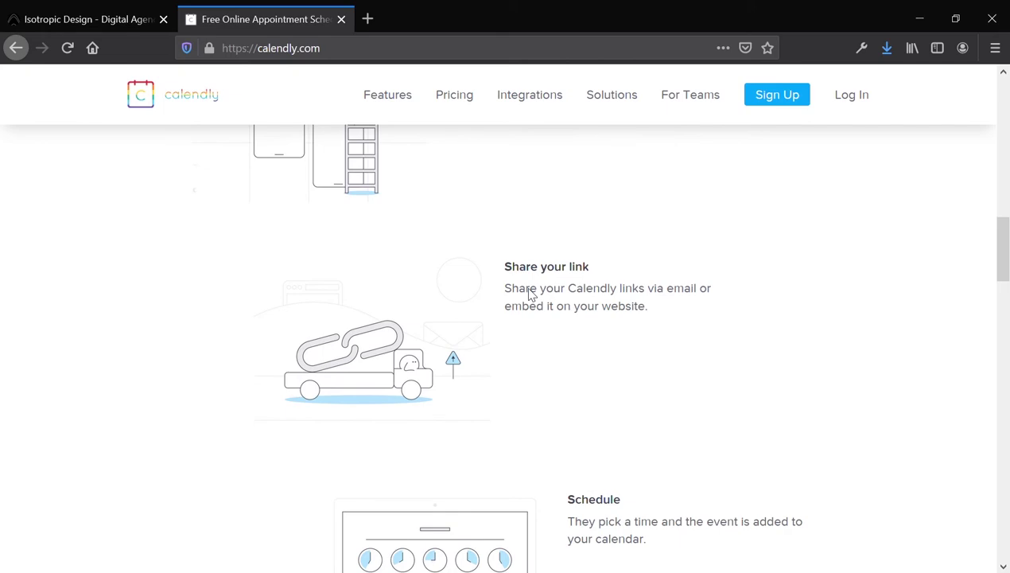
scroll(377, 253, up, 12)
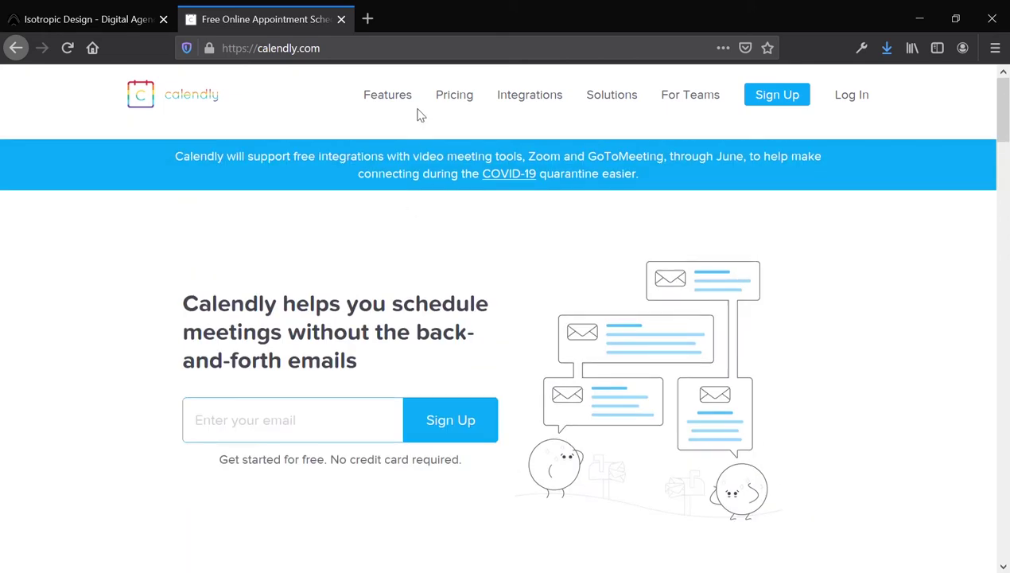
Switch Calendly's pricing table to monthly billing ($10 Premium, $15 Pro), then return to the Isotropic tab.
click(463, 98)
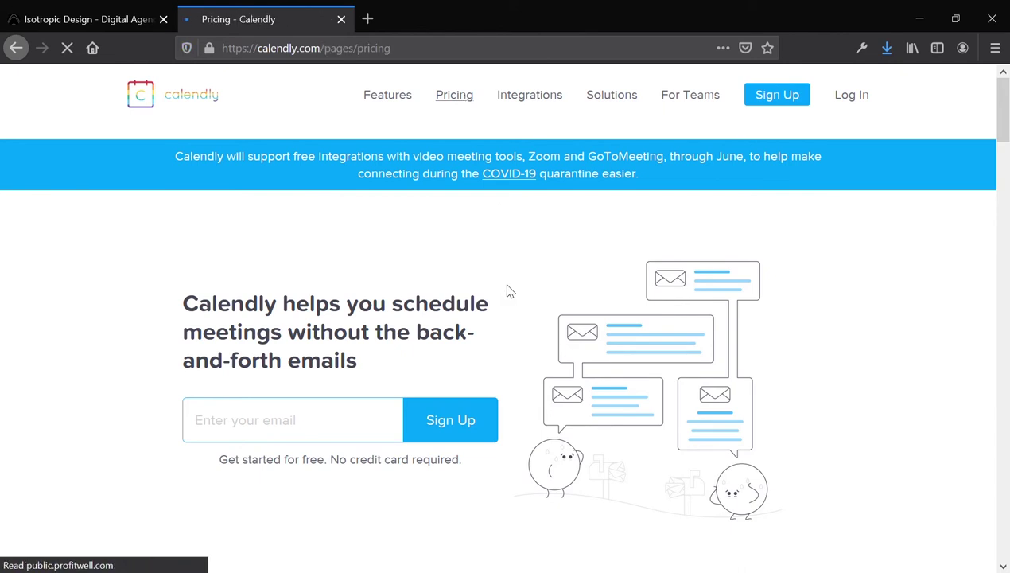
scroll(509, 290, down, 4)
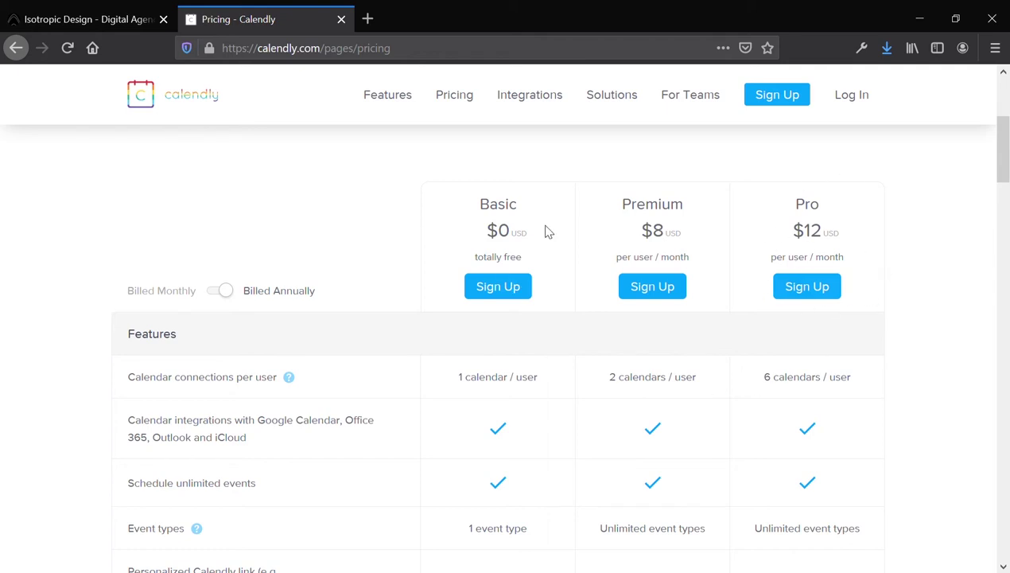
click(224, 291)
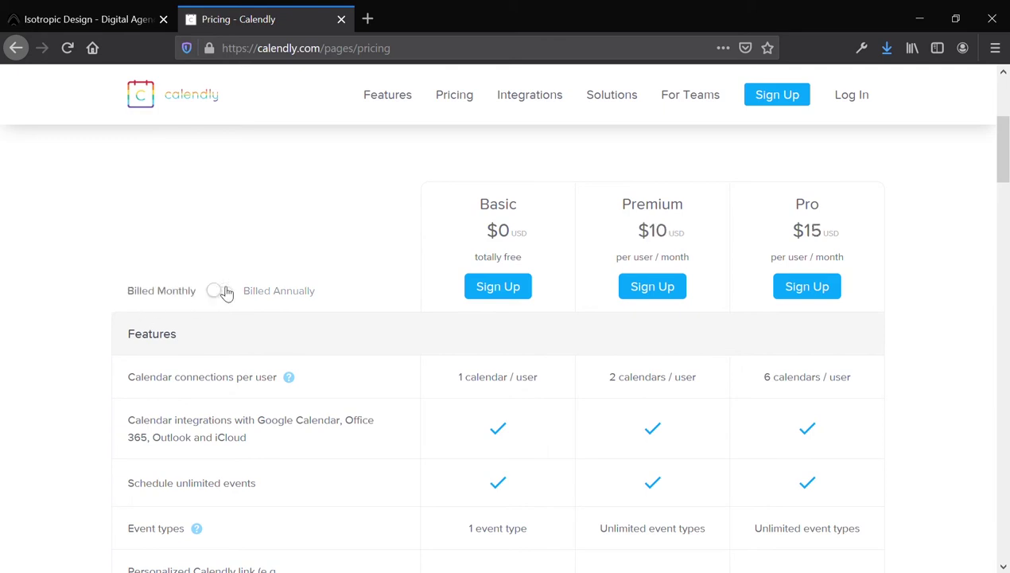
click(84, 15)
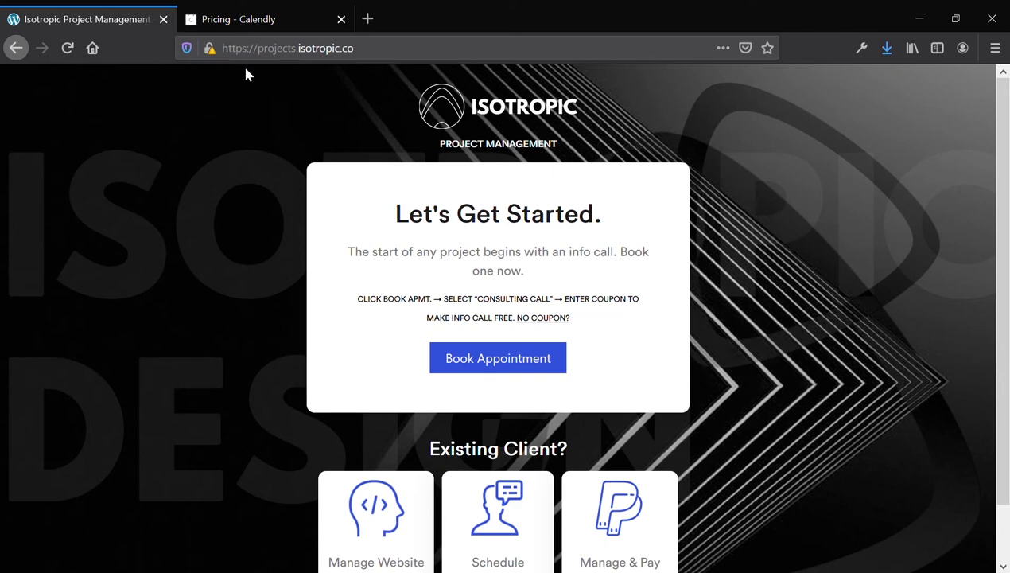
Book a 60-minute Isotropic Consulting Call for one person with the only agent on June 11.
scroll(395, 257, down, 1)
scroll(393, 256, up, 1)
click(501, 359)
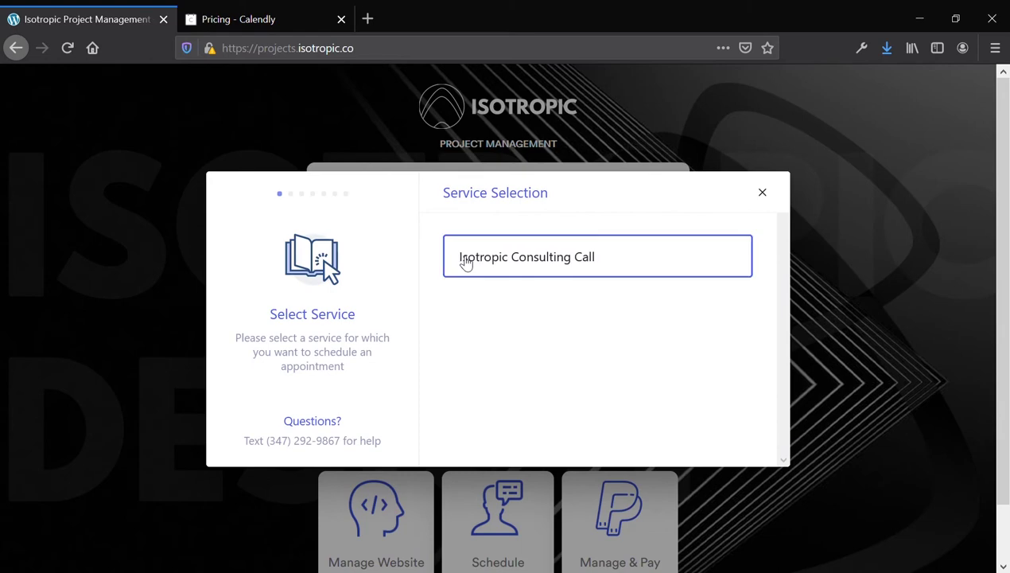
click(541, 266)
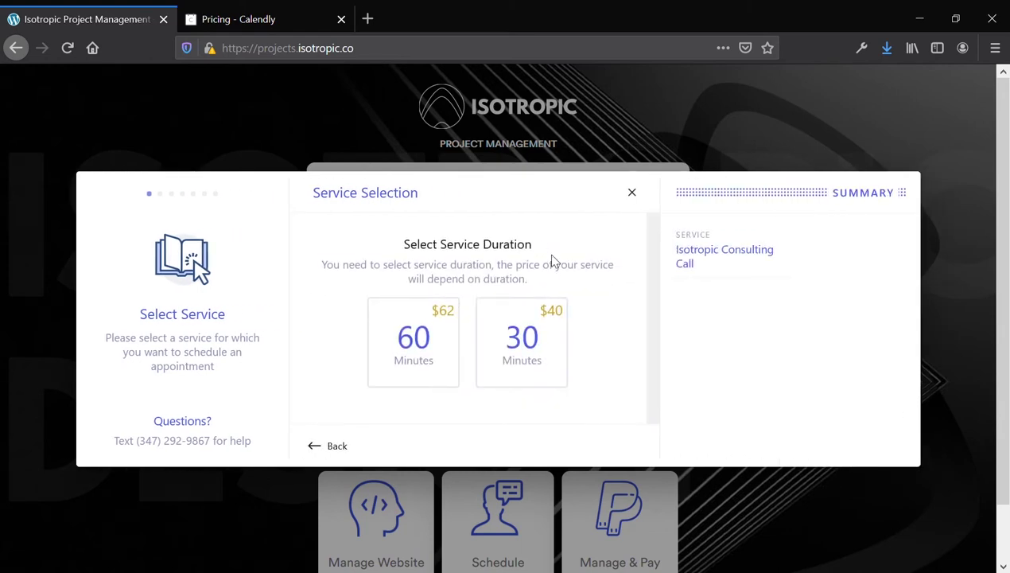
click(397, 343)
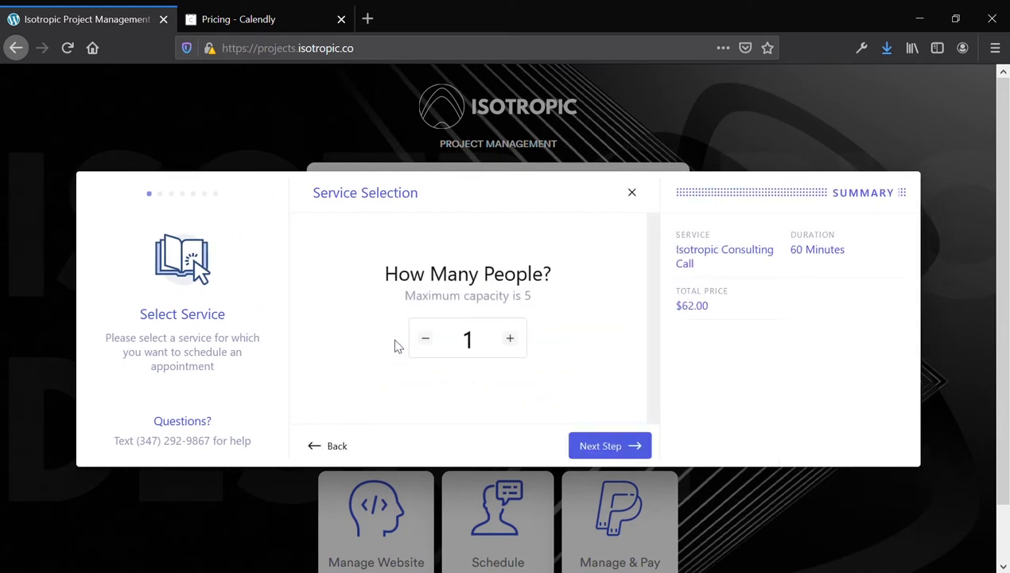
click(602, 447)
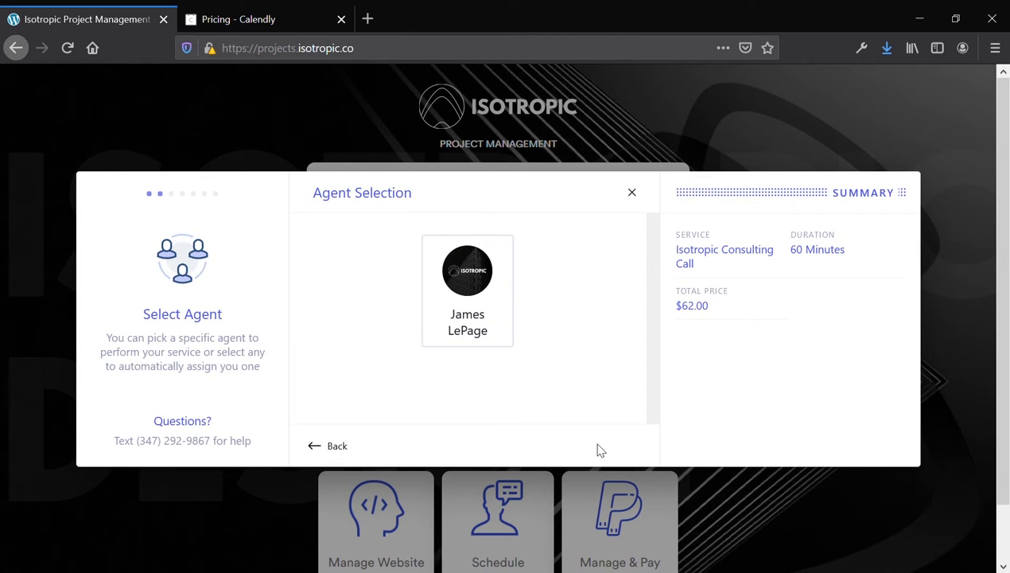
click(500, 334)
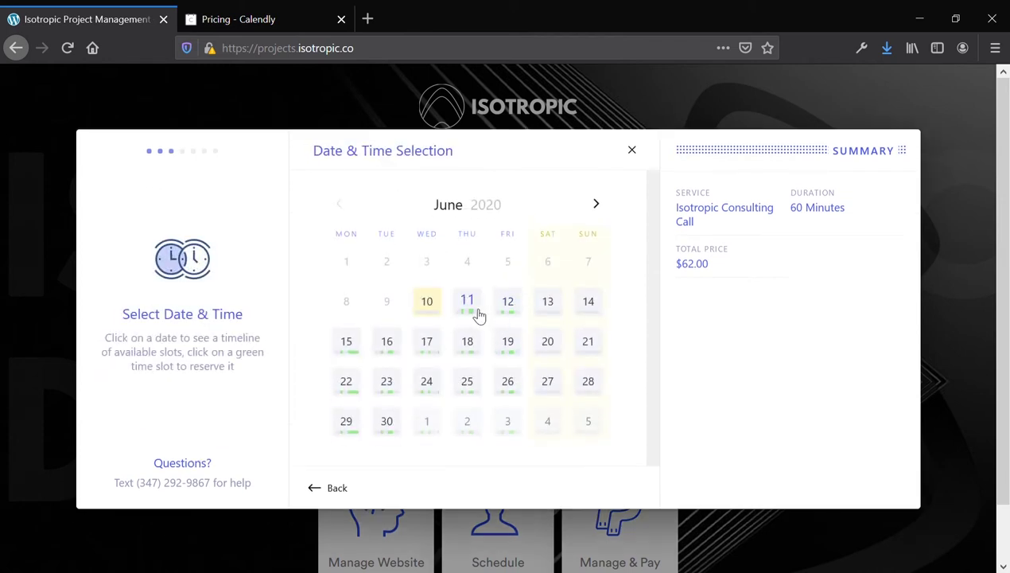
click(478, 315)
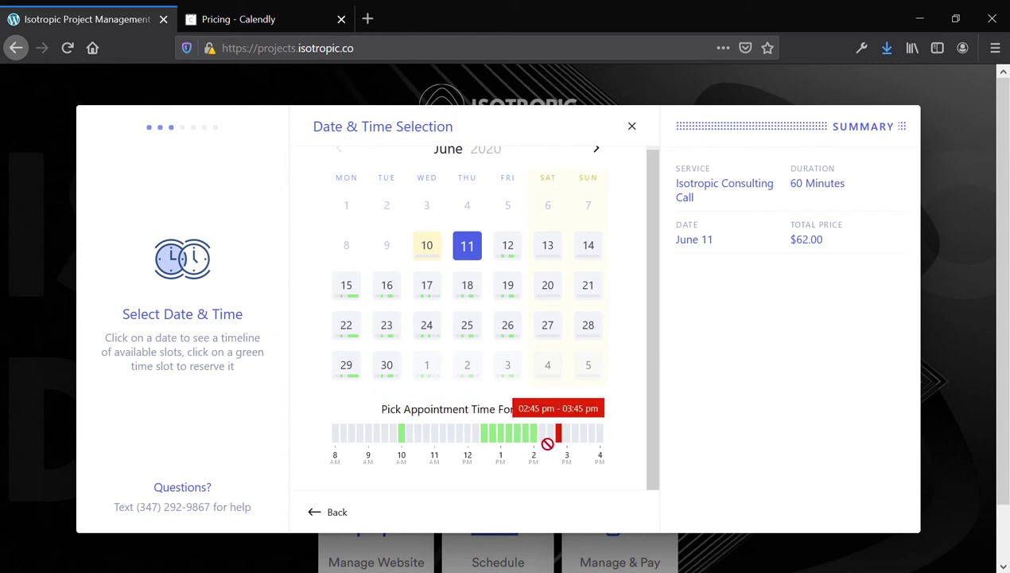
Reserve the 12:30–01:30 pm slot and advance past customer details to the $62 payment step.
click(490, 437)
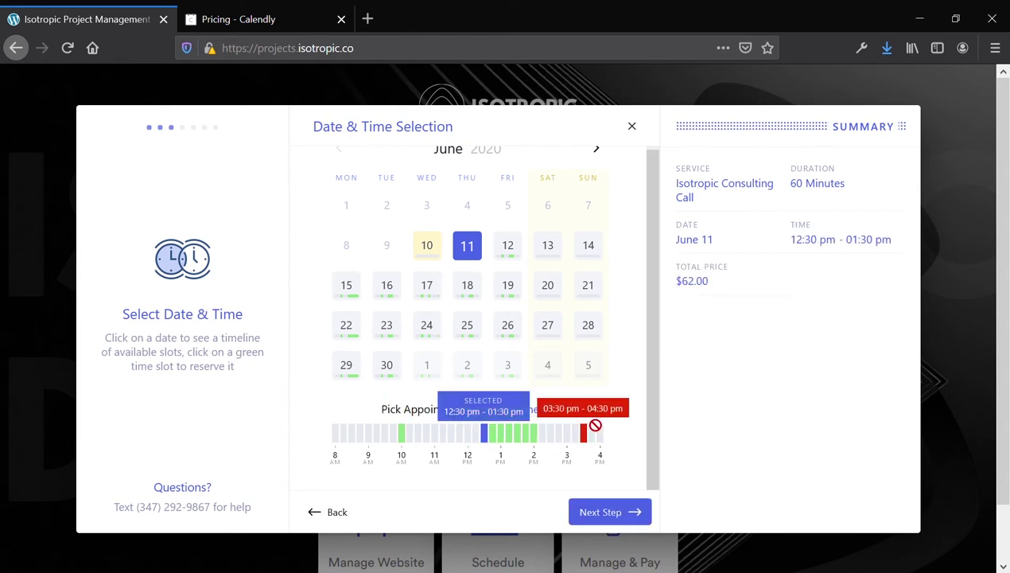
click(612, 510)
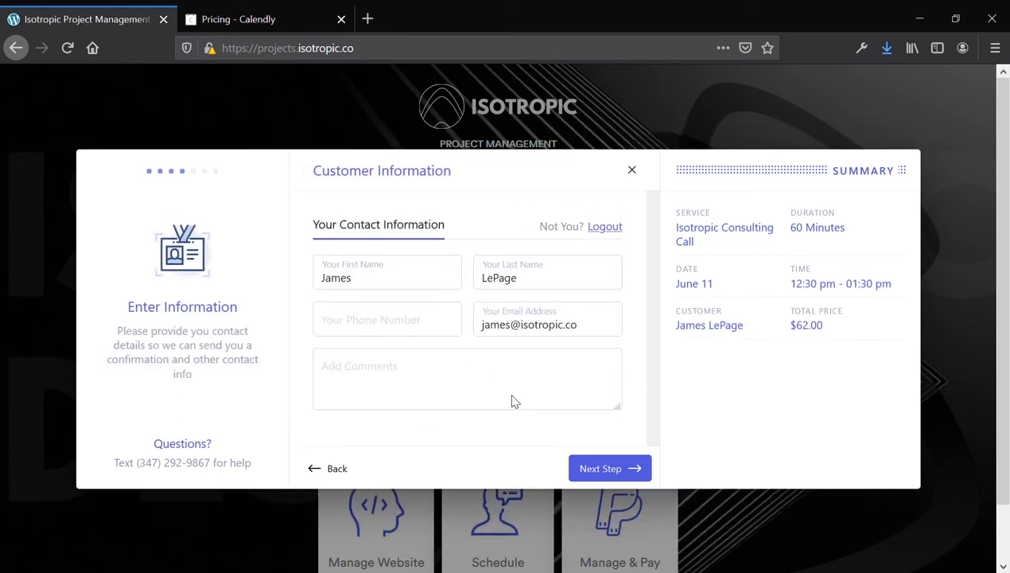
click(617, 468)
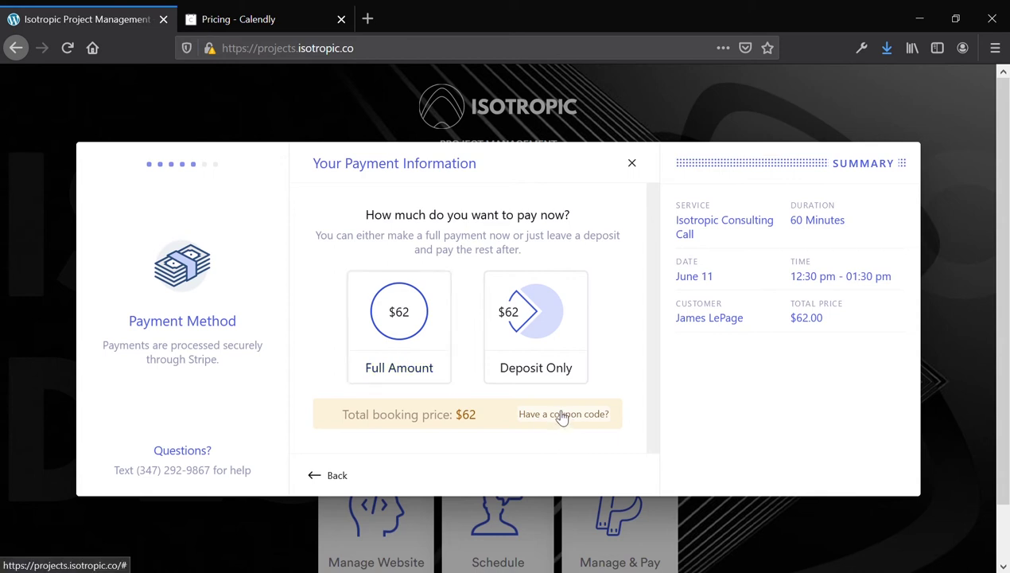
click(411, 351)
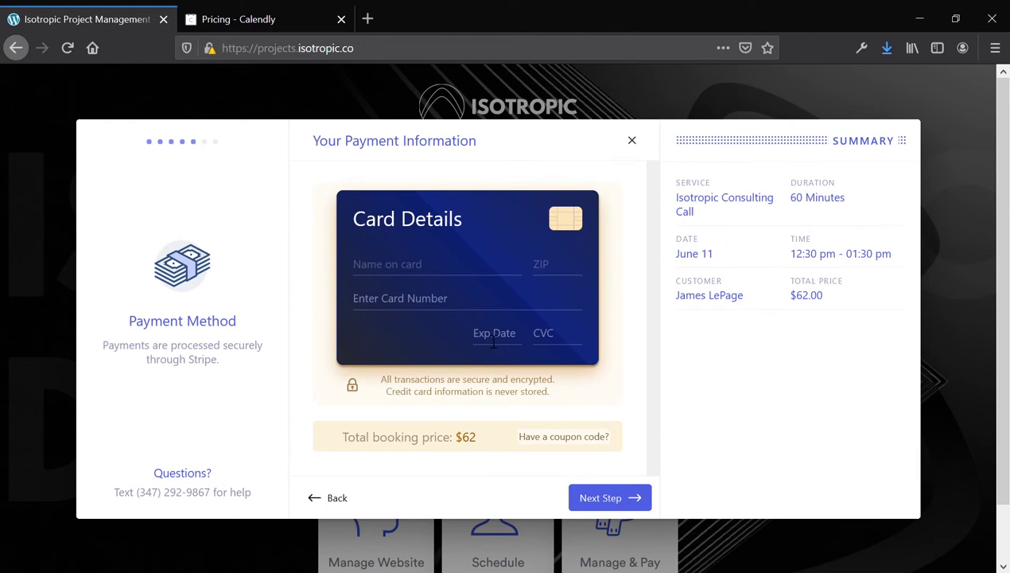
click(450, 269)
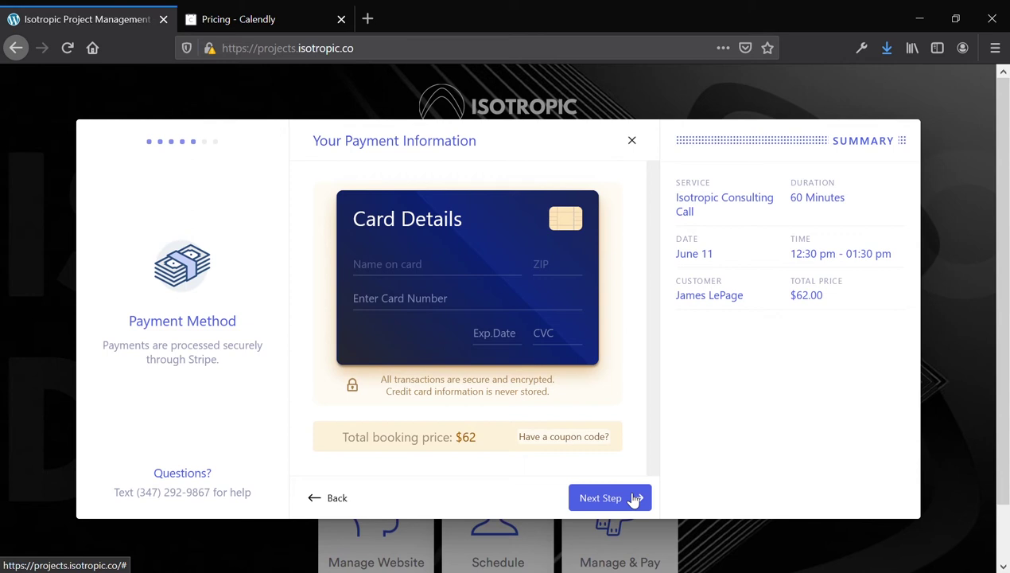
click(322, 499)
Step back through customer, date/time, agent and duration steps to return to service selection.
click(322, 476)
click(319, 471)
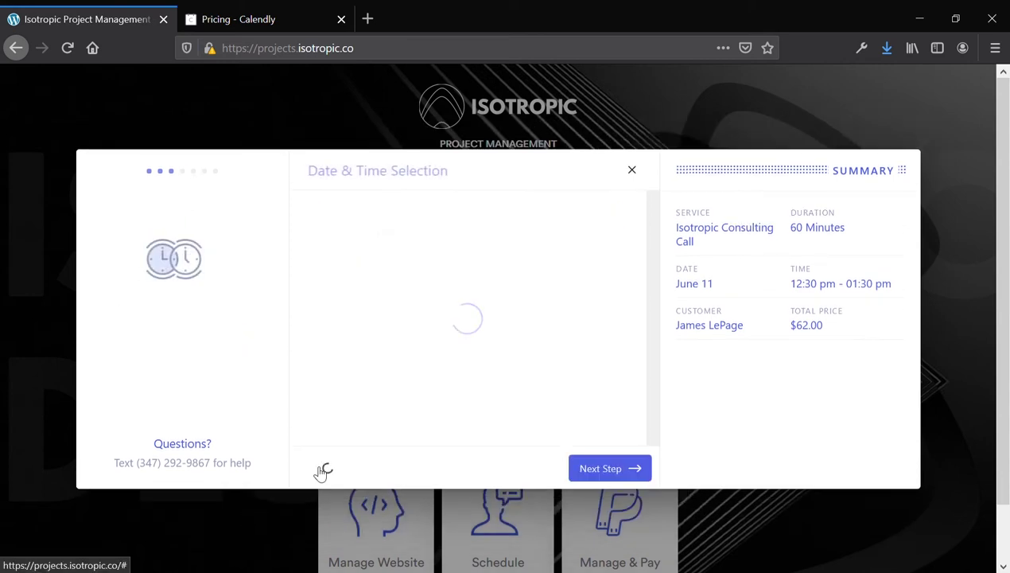
click(323, 514)
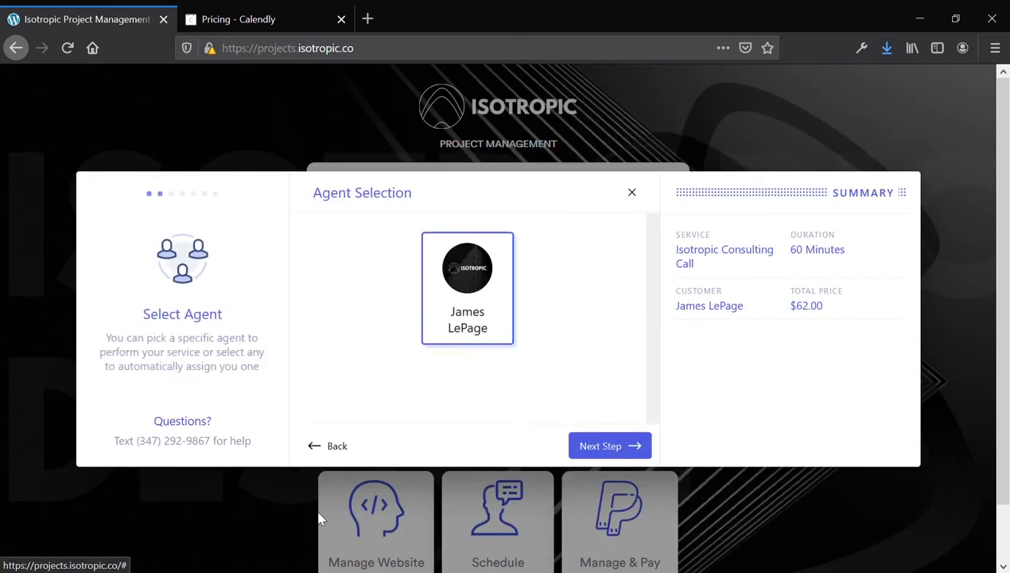
click(323, 455)
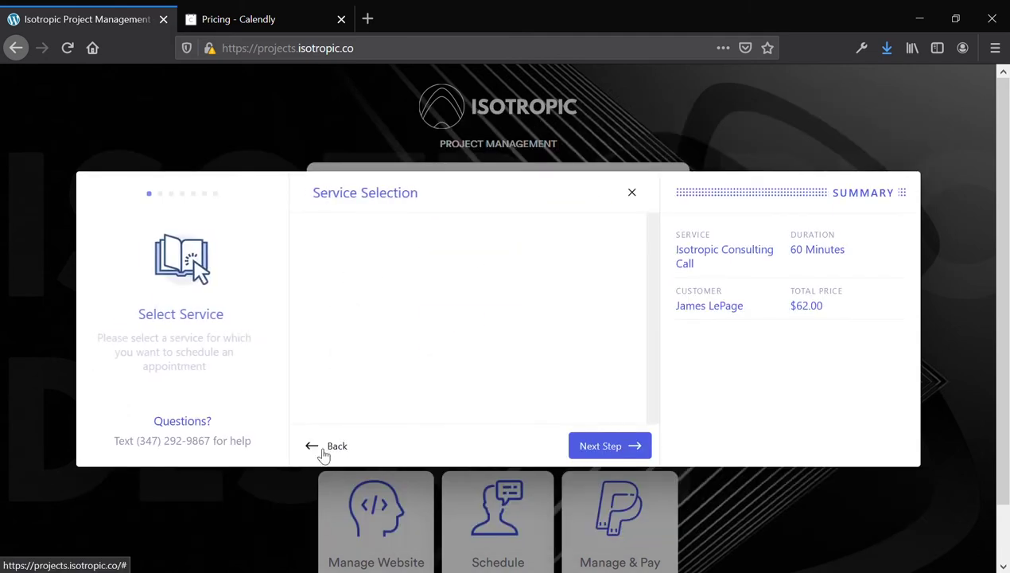
click(323, 455)
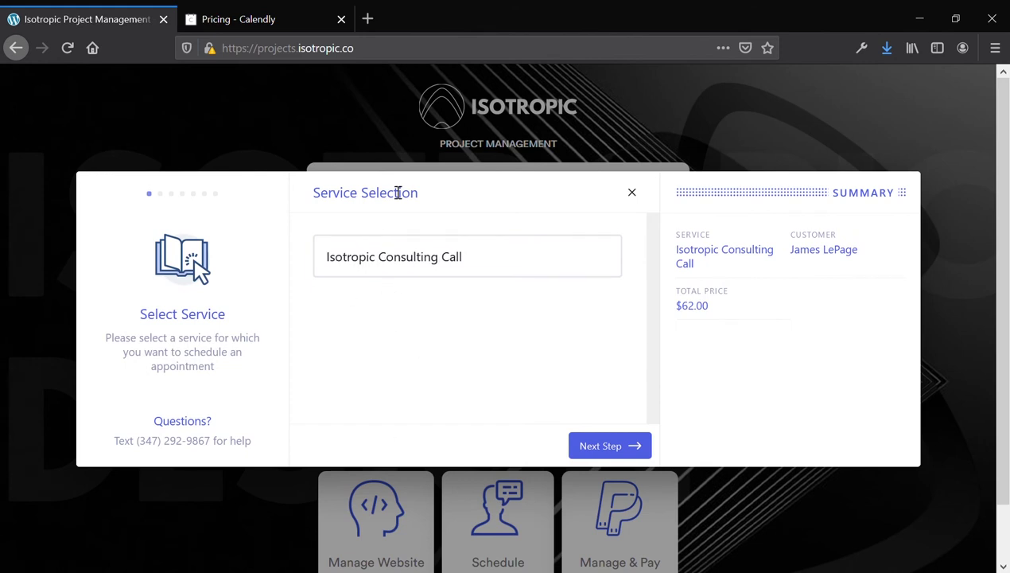
click(593, 453)
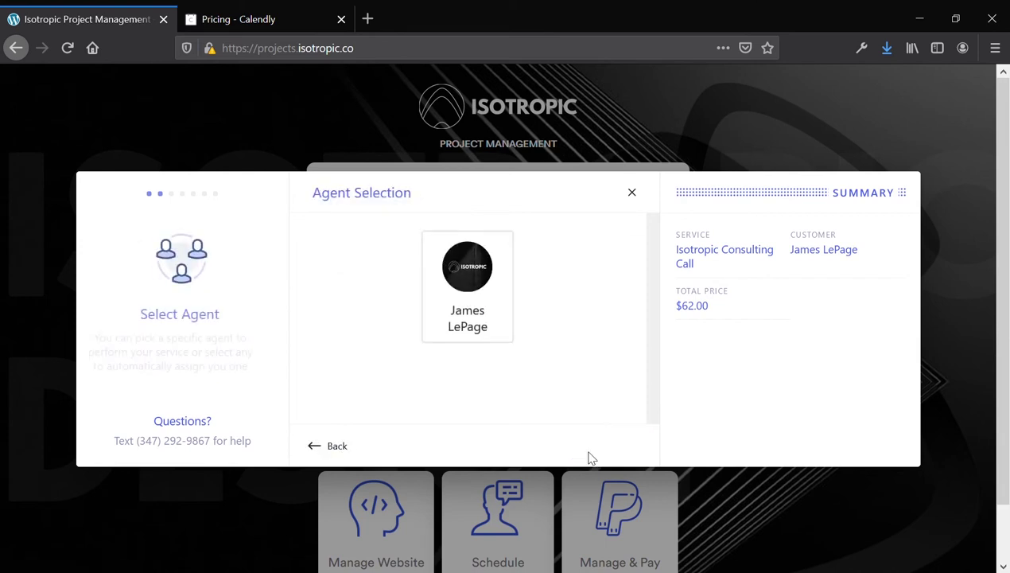
click(347, 453)
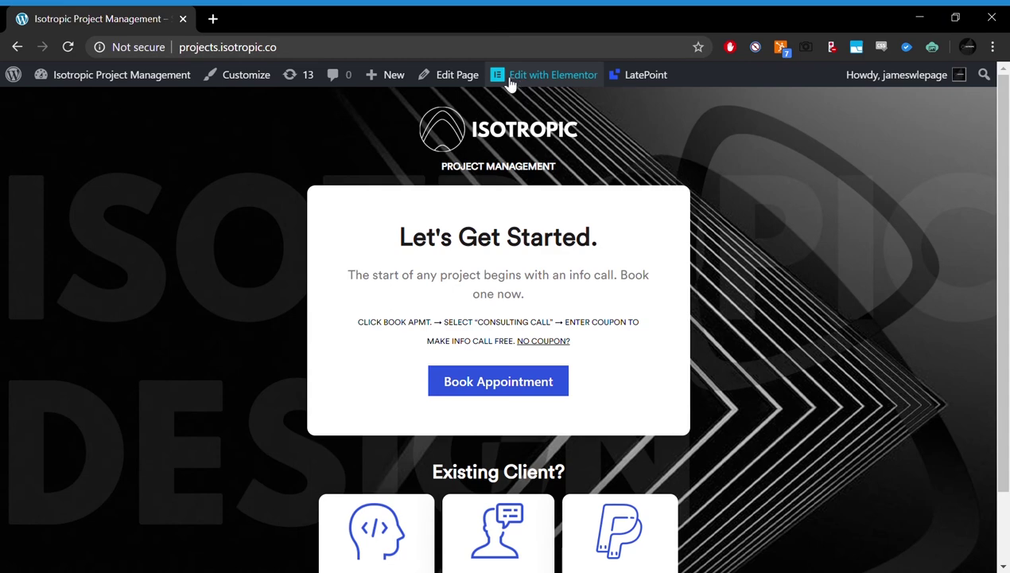
Open the LatePoint dashboard from the WordPress admin bar.
click(630, 83)
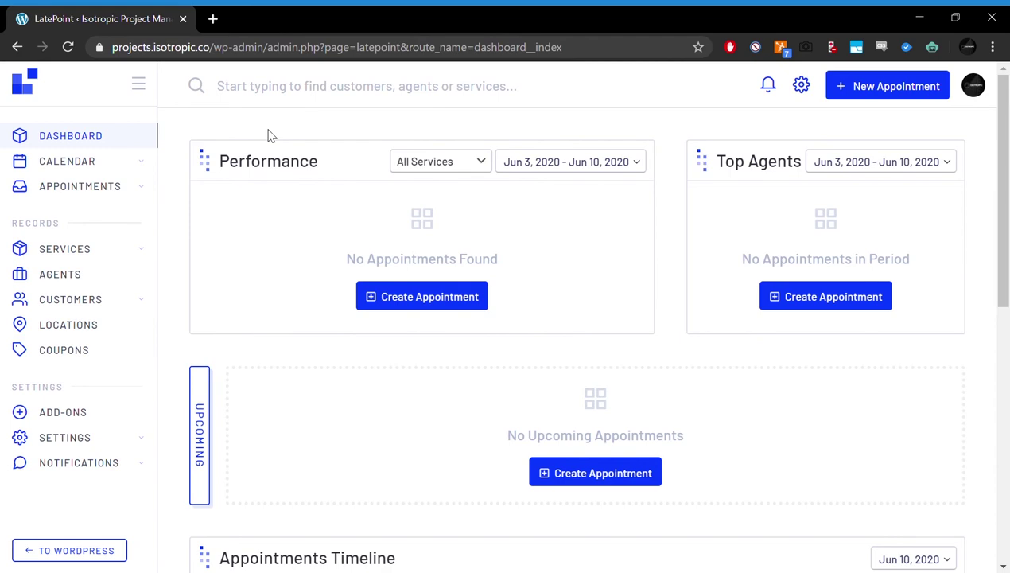
scroll(268, 136, down, 7)
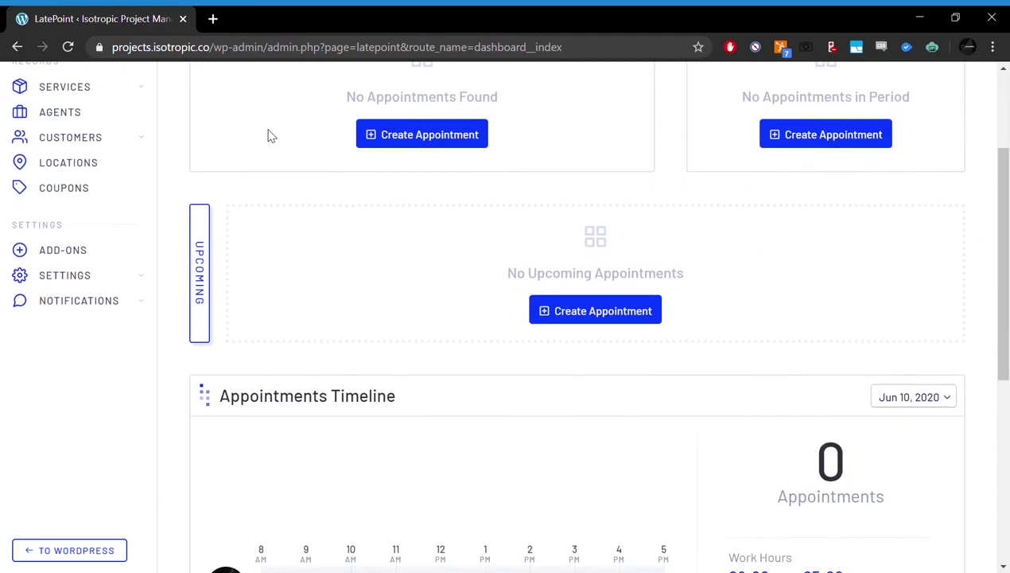
scroll(269, 136, up, 7)
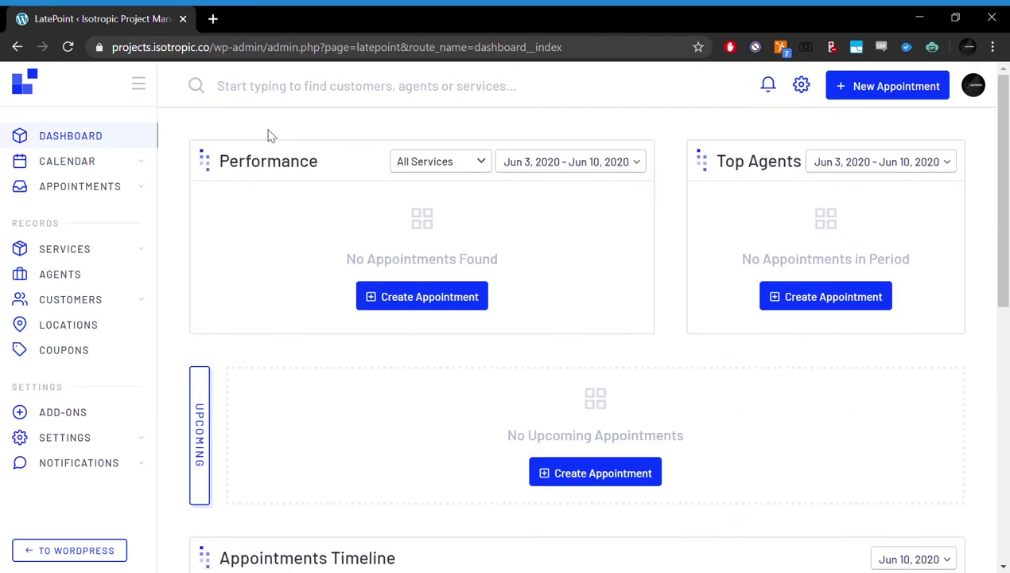
scroll(269, 136, down, 5)
scroll(269, 136, up, 5)
scroll(269, 136, down, 5)
scroll(269, 136, up, 5)
mouse_move(45, 162)
click(885, 86)
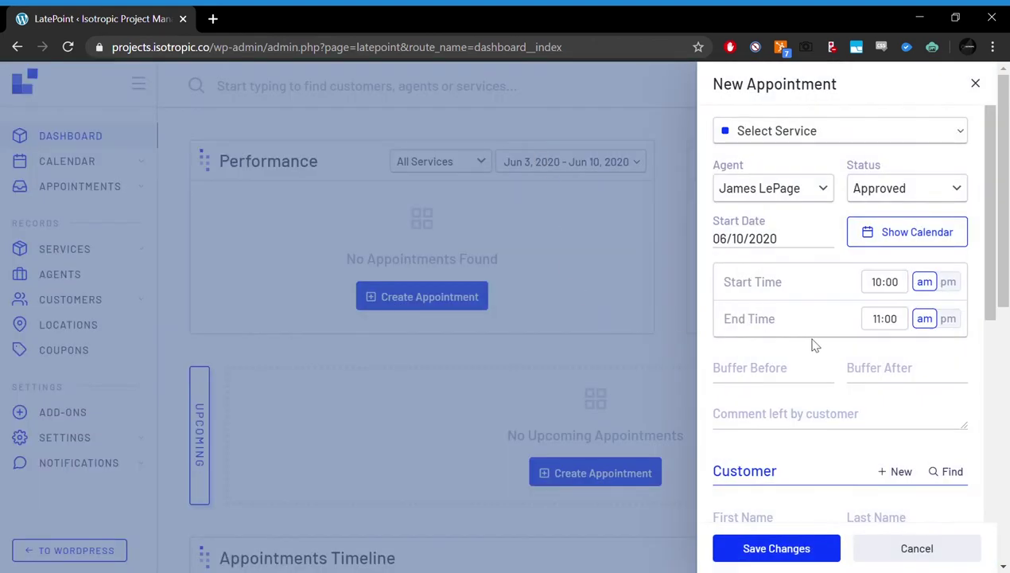
scroll(816, 345, down, 6)
scroll(816, 345, up, 6)
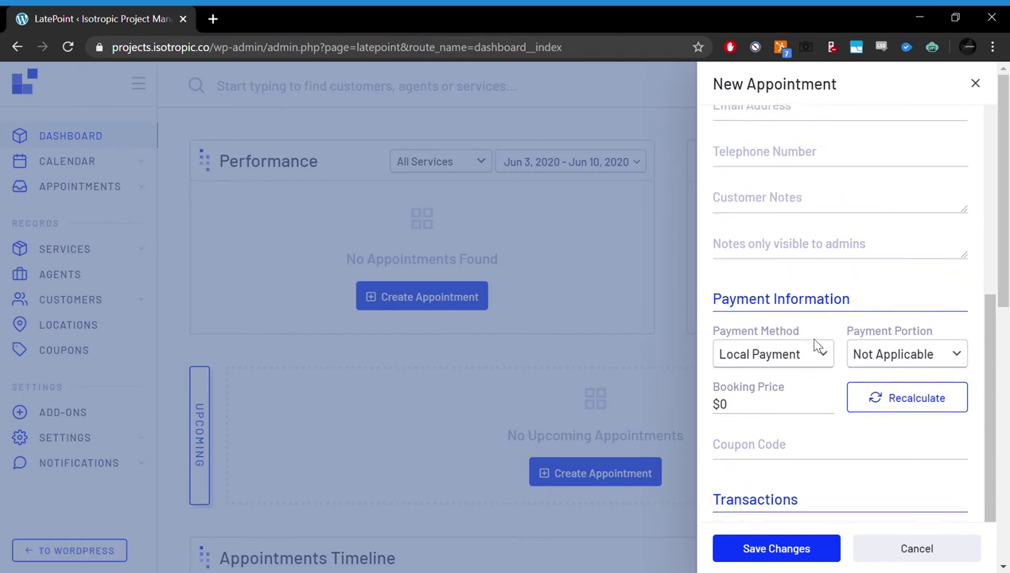
scroll(824, 318, down, 6)
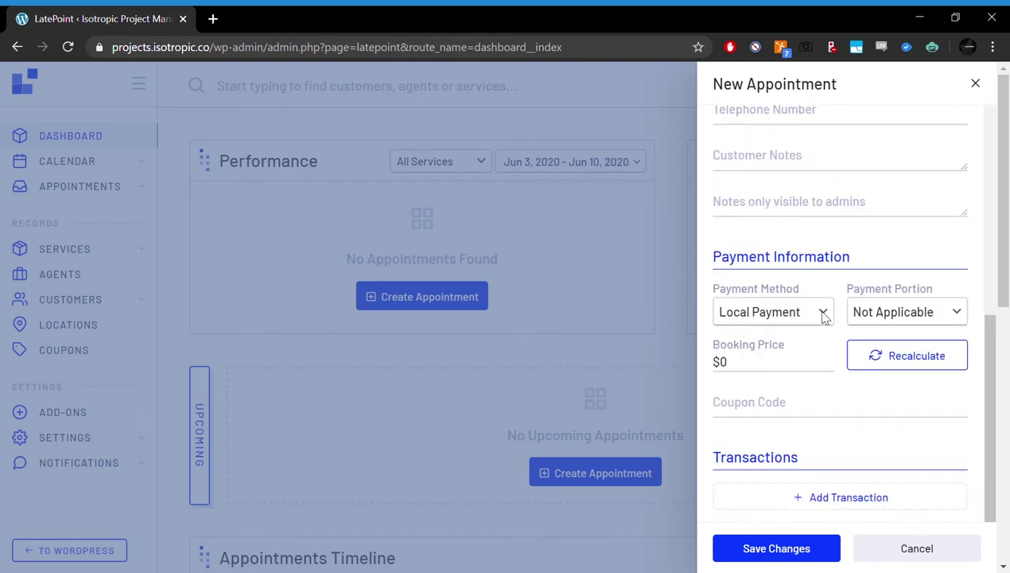
click(483, 389)
Open the June 10, 2020 Daily View calendar and scroll through its synced Google events.
mouse_move(112, 185)
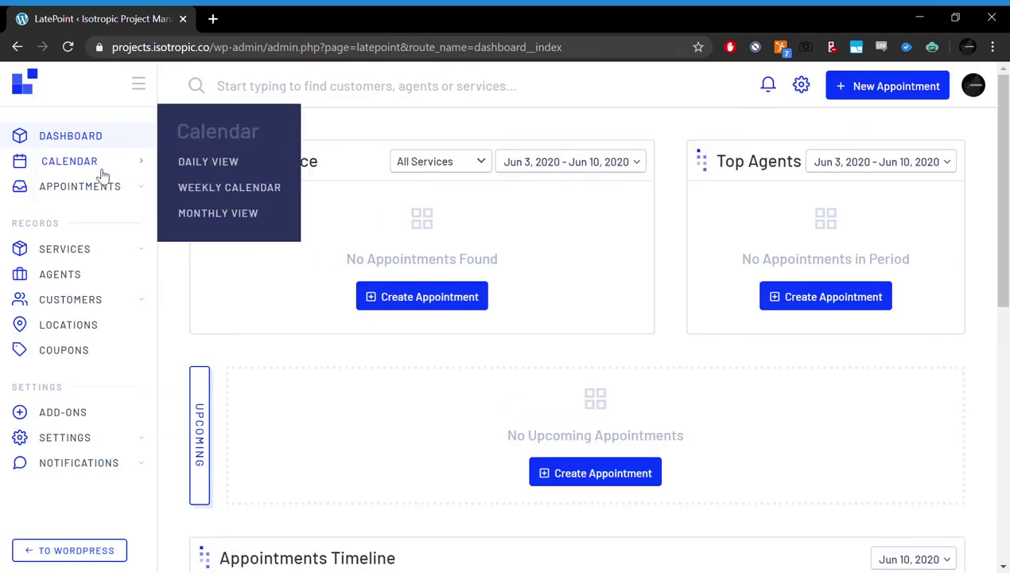
click(95, 167)
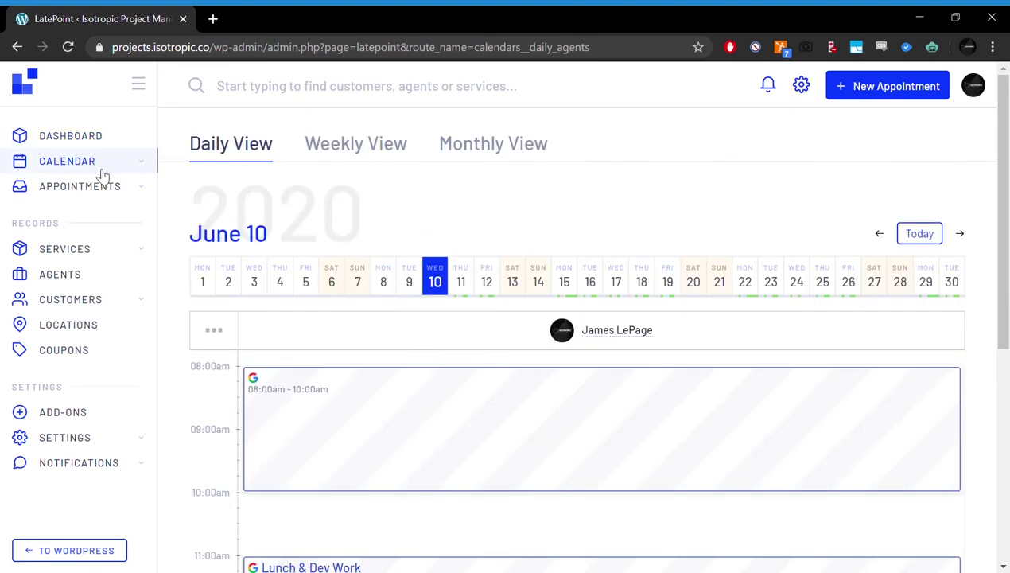
scroll(327, 415, down, 5)
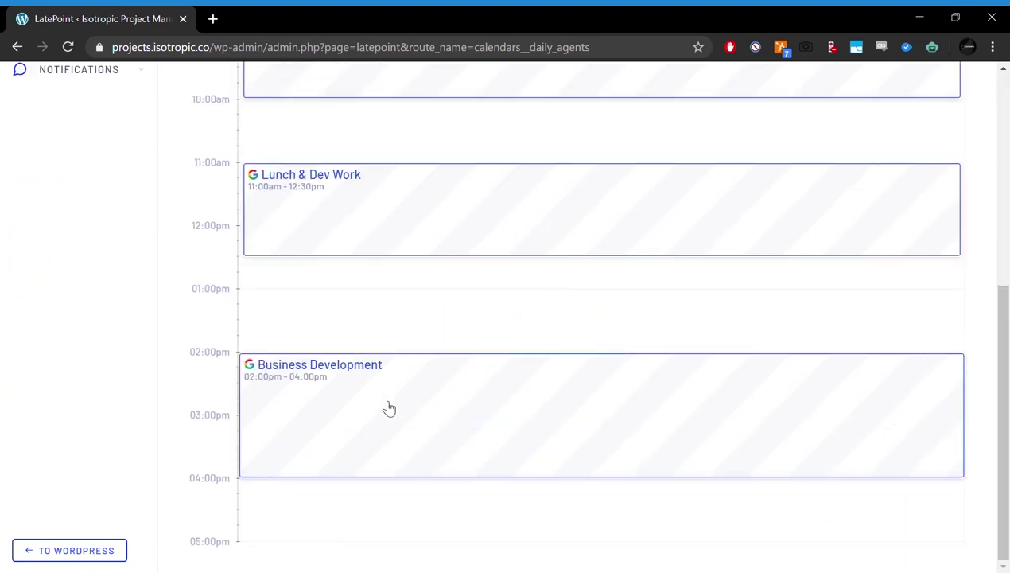
scroll(389, 409, up, 5)
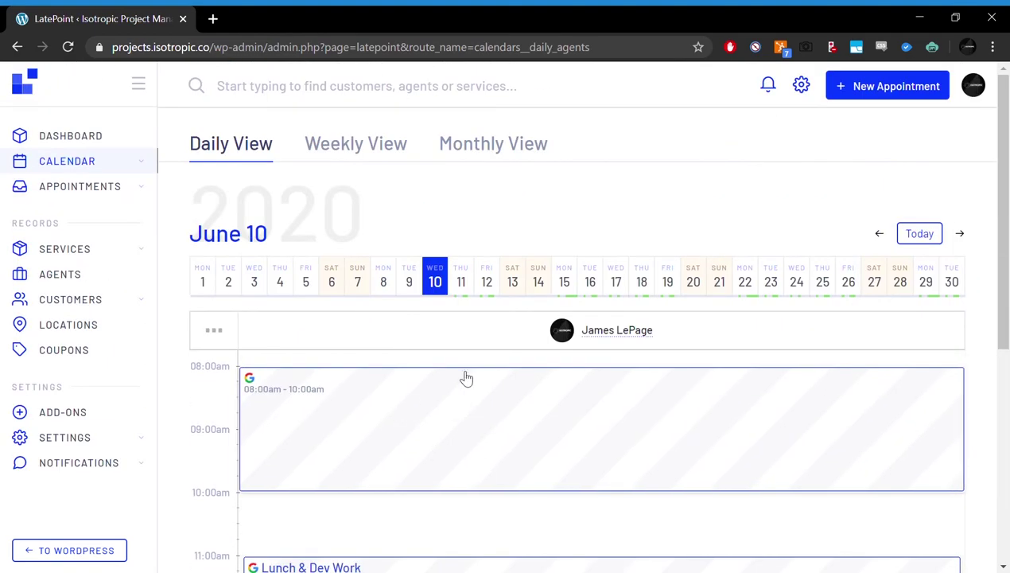
scroll(356, 378, down, 2)
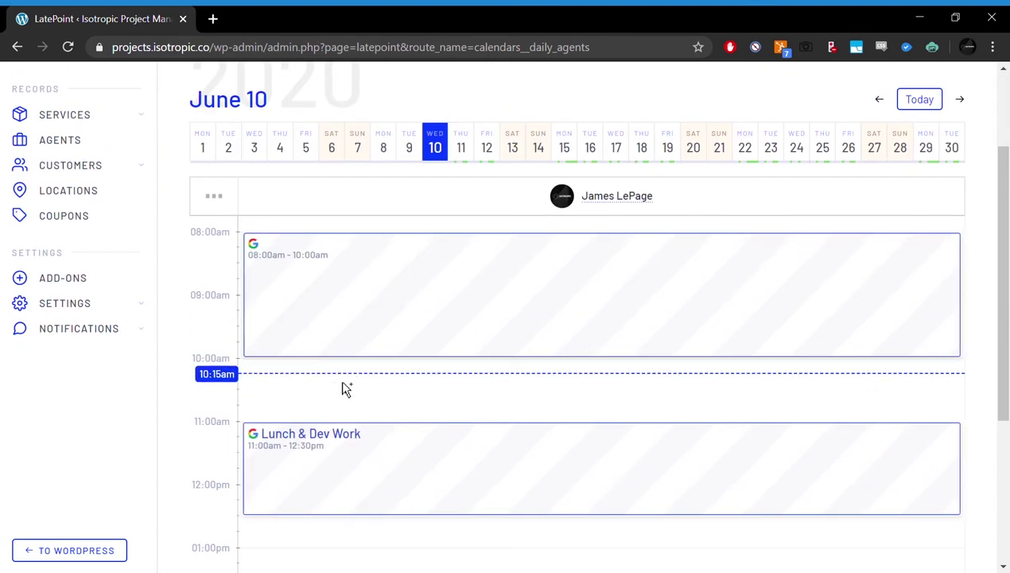
scroll(334, 362, down, 2)
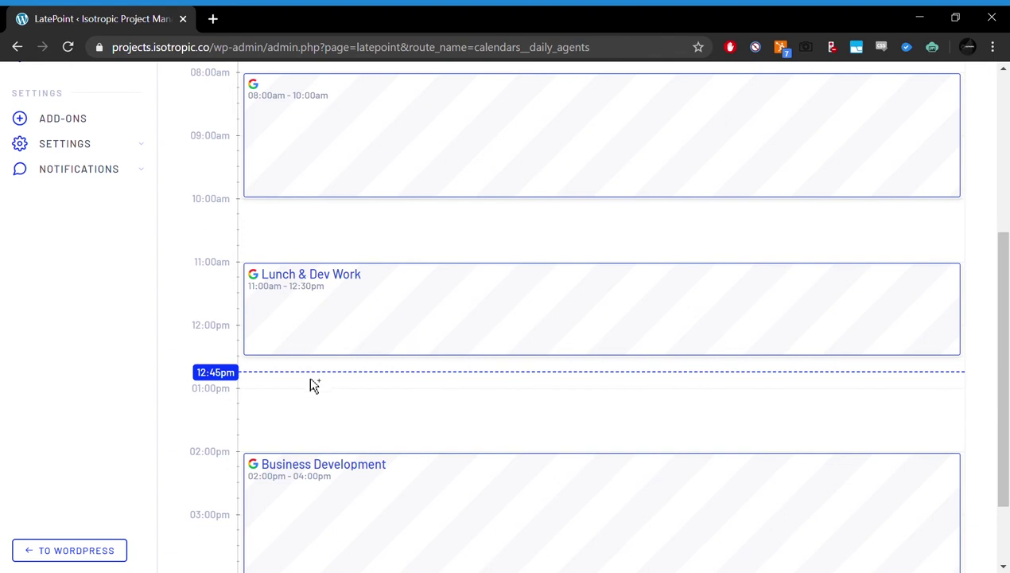
scroll(300, 446, down, 1)
scroll(293, 440, up, 1)
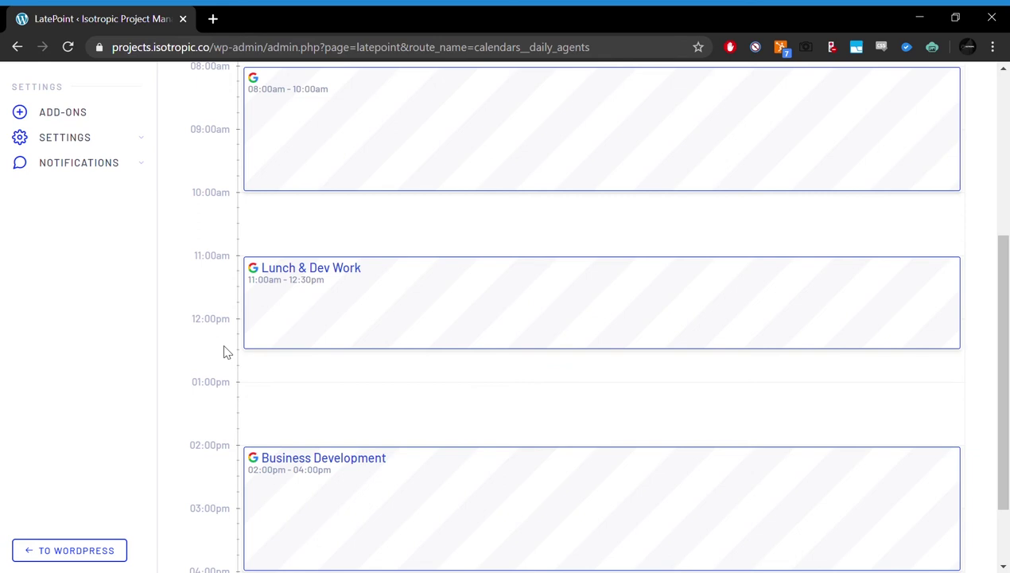
scroll(224, 352, up, 2)
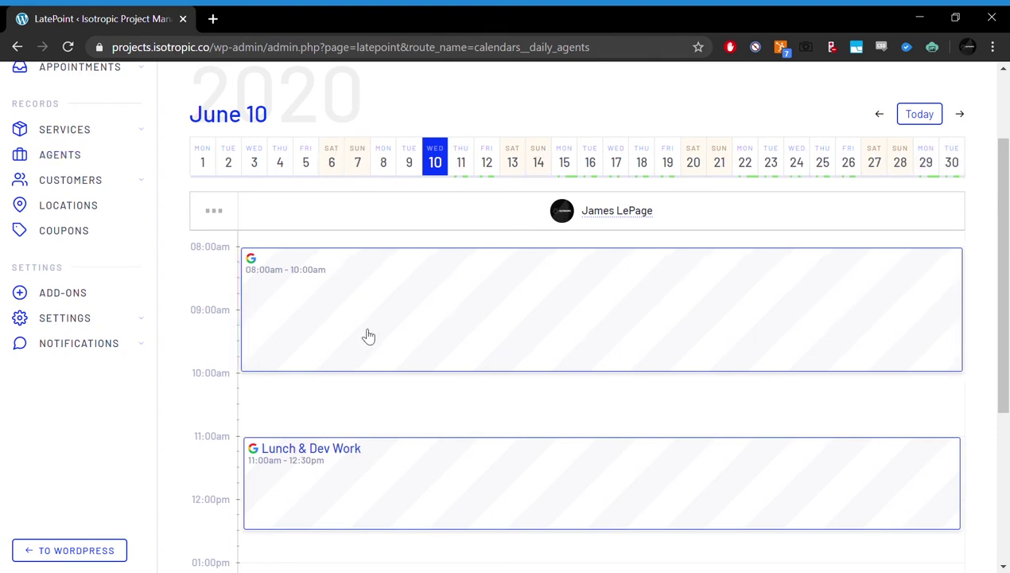
scroll(95, 232, up, 2)
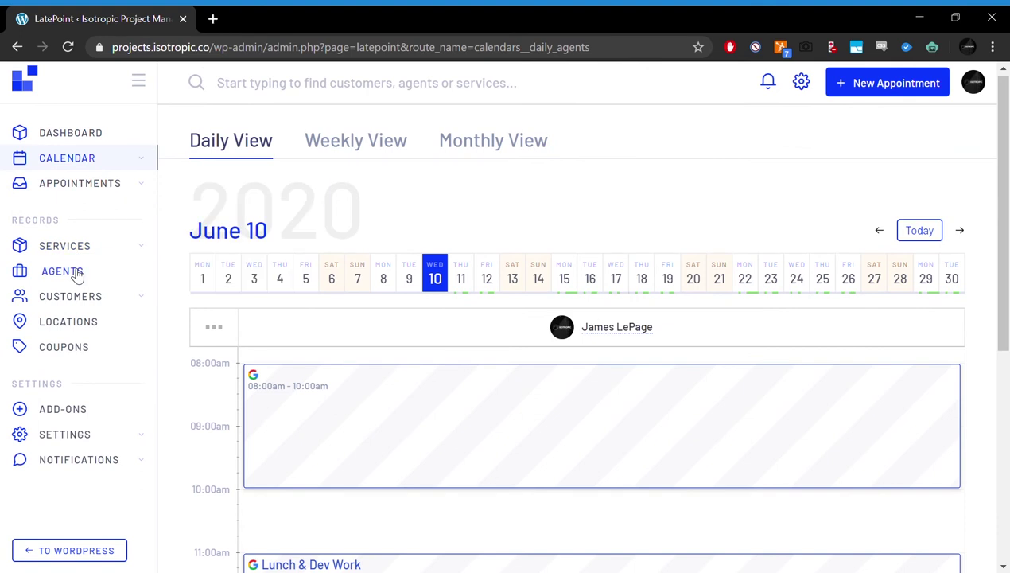
View the Services list and the Service Categories, then go to the Agents page.
click(67, 250)
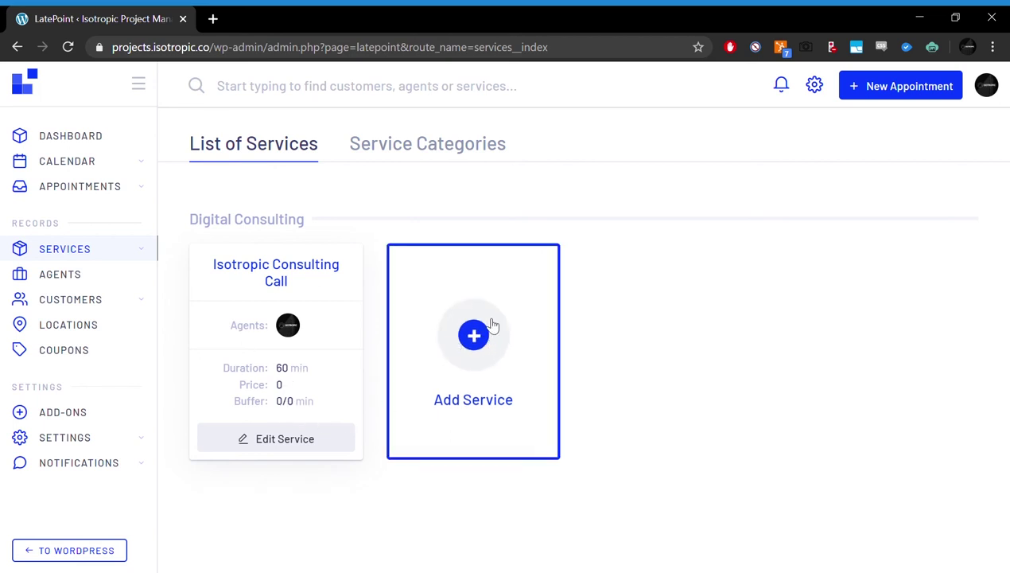
click(373, 145)
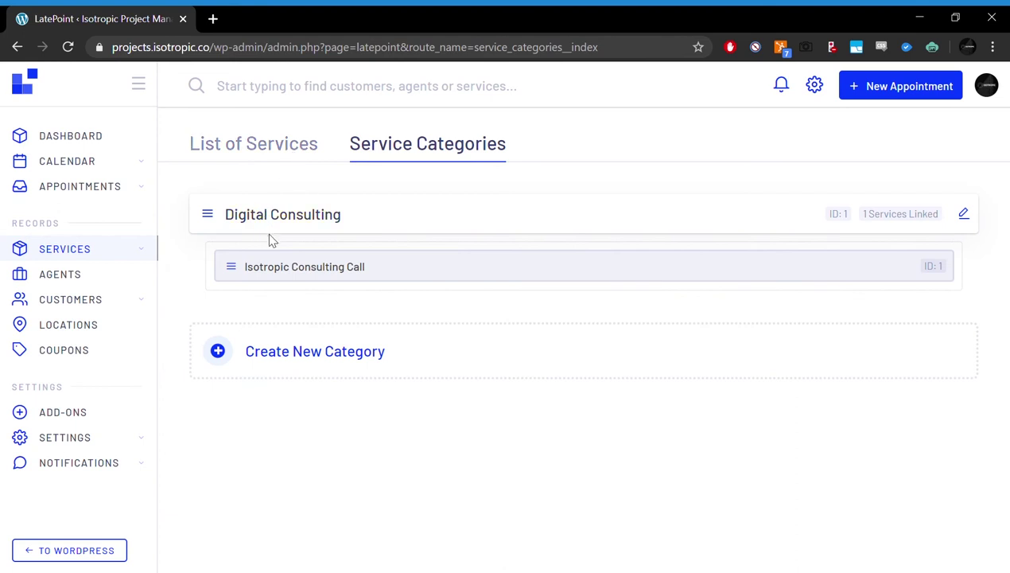
click(46, 279)
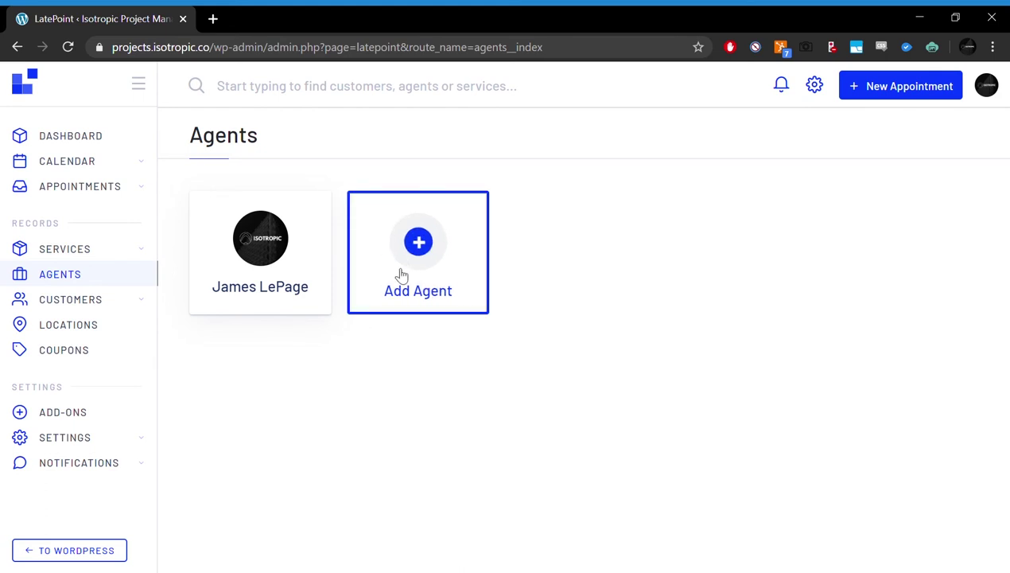
mouse_move(49, 300)
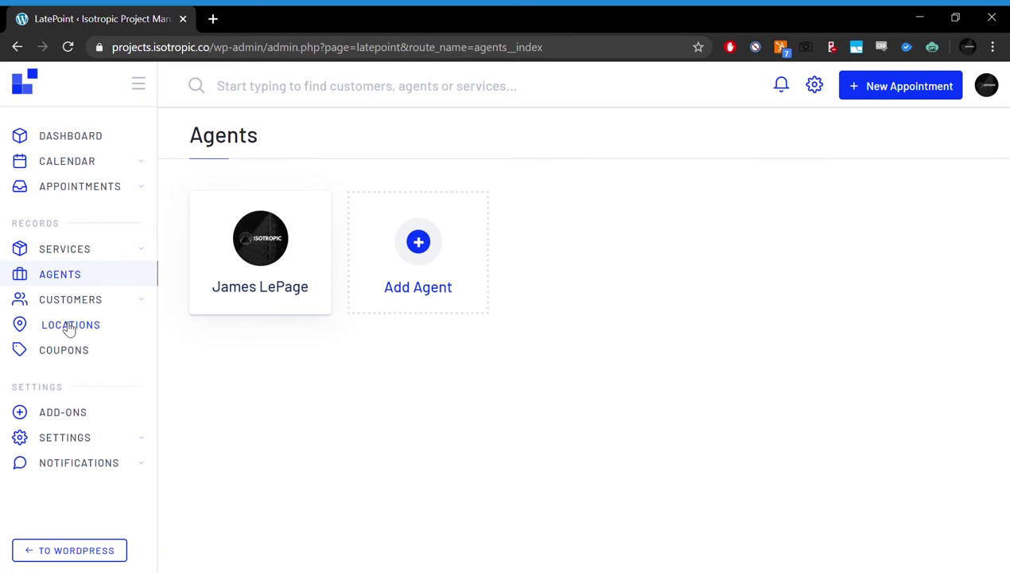
Open the Coupons page listing the Isotropic Intro Coupon, then preview the Settings and Notifications submenus.
click(67, 353)
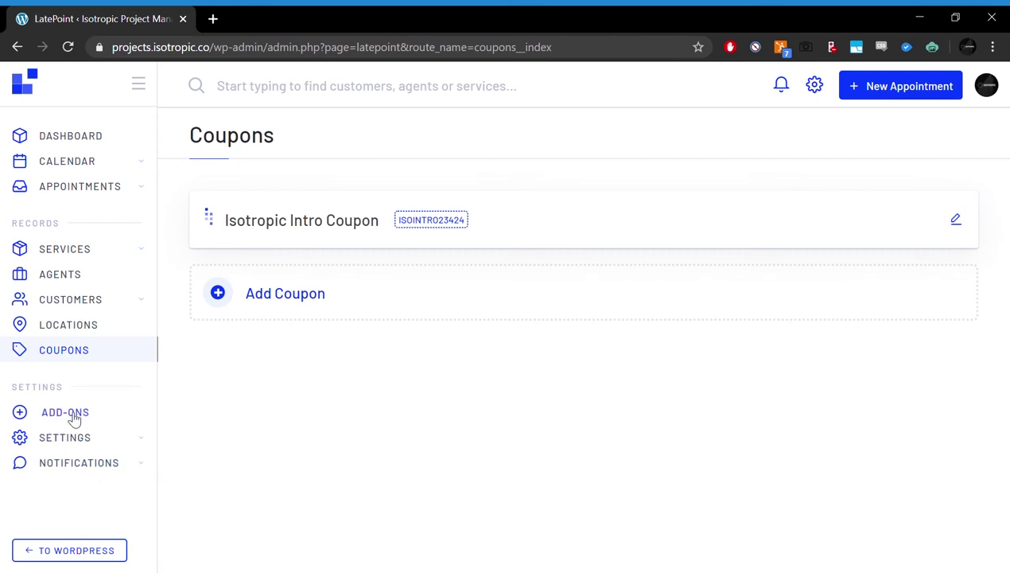
mouse_move(76, 438)
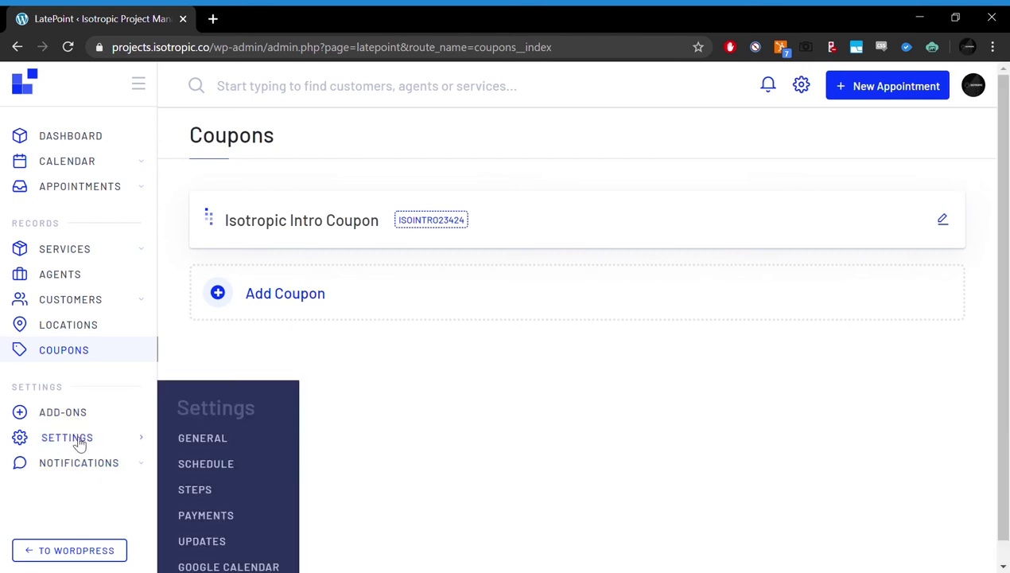
mouse_move(79, 470)
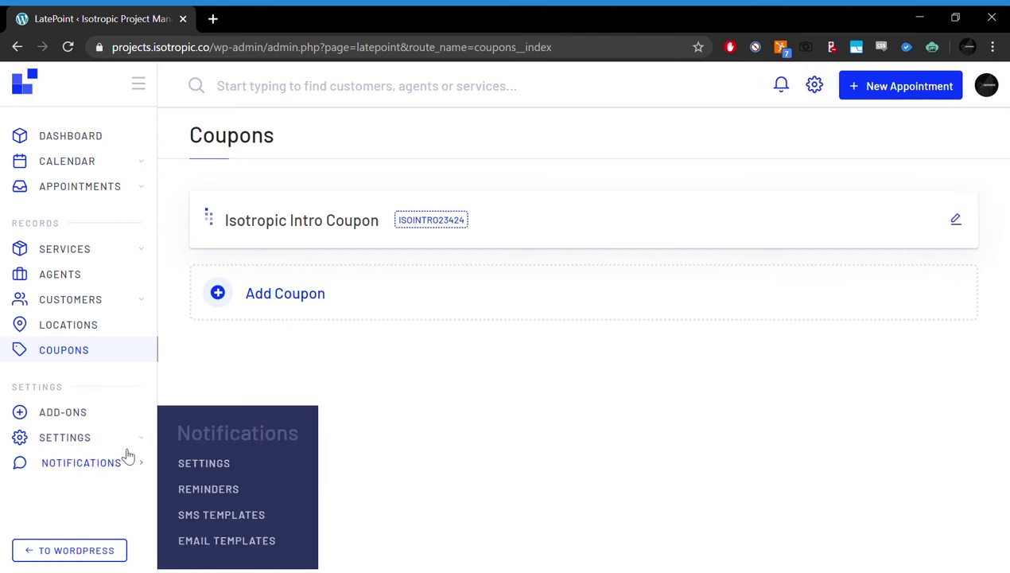
mouse_move(116, 448)
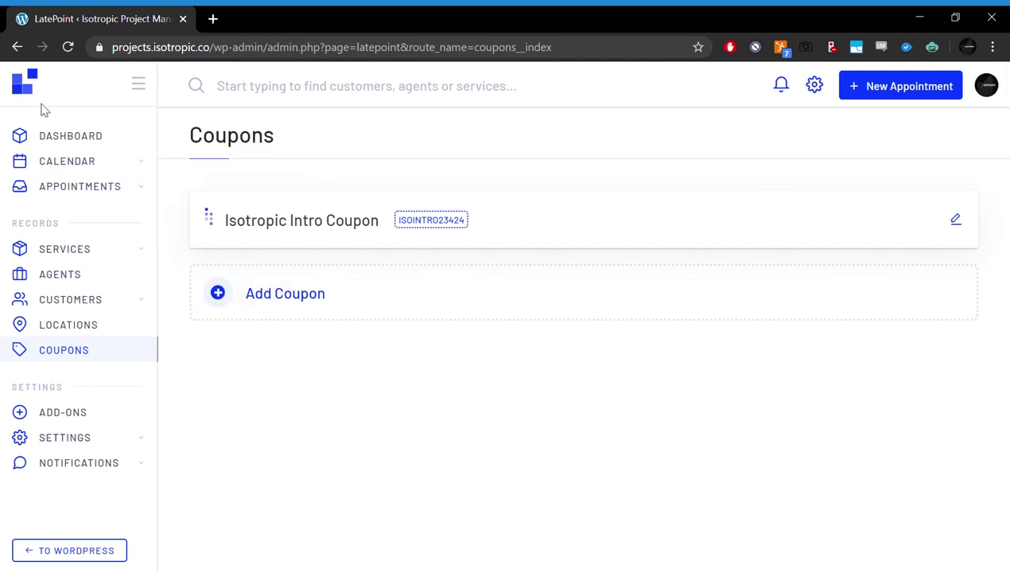
click(138, 84)
click(15, 140)
mouse_move(67, 246)
mouse_move(82, 191)
click(67, 154)
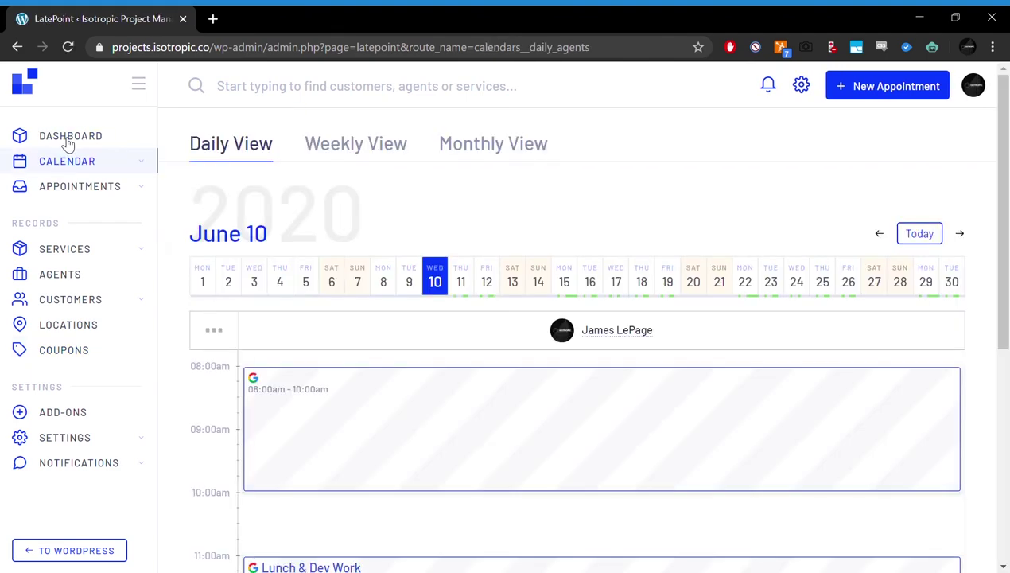
Return to the LatePoint dashboard and check its Appointments Timeline (0 appointments) and 08:00am–05:00pm work hours.
click(68, 140)
scroll(585, 334, down, 3)
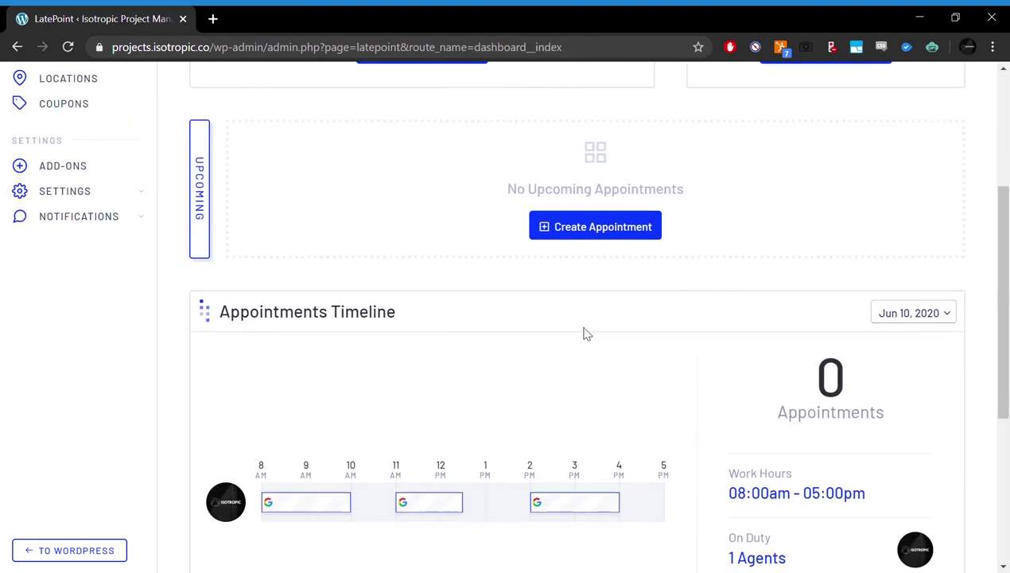
scroll(585, 334, down, 4)
scroll(585, 334, up, 8)
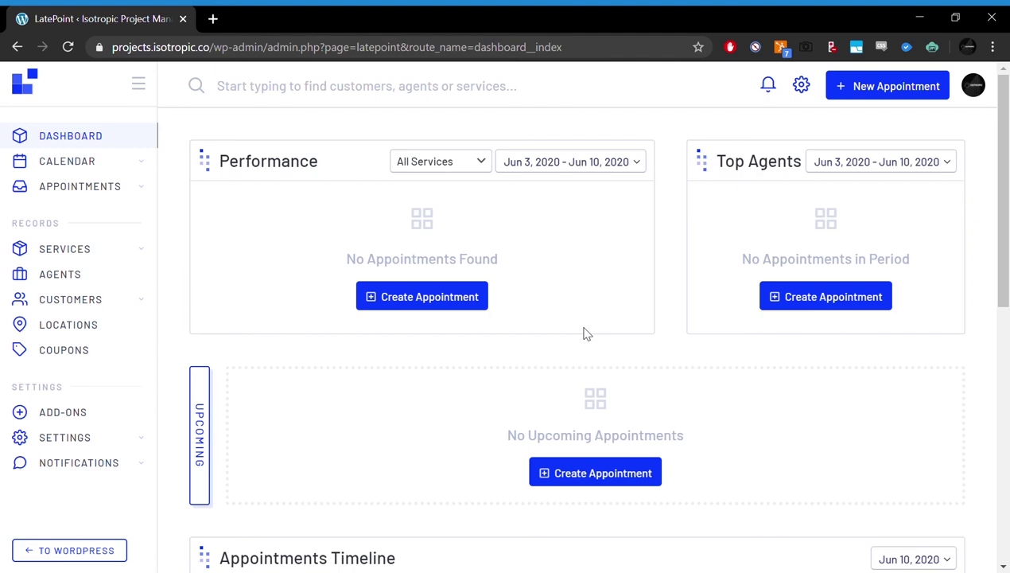
scroll(585, 334, down, 5)
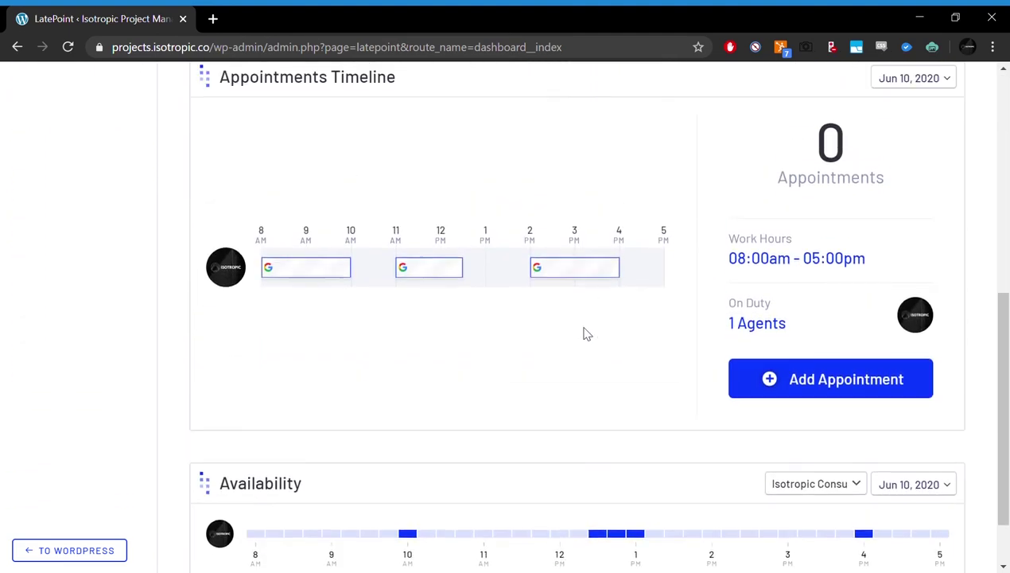
scroll(585, 334, up, 3)
click(70, 224)
scroll(402, 308, down, 1)
scroll(403, 308, up, 1)
scroll(509, 323, down, 1)
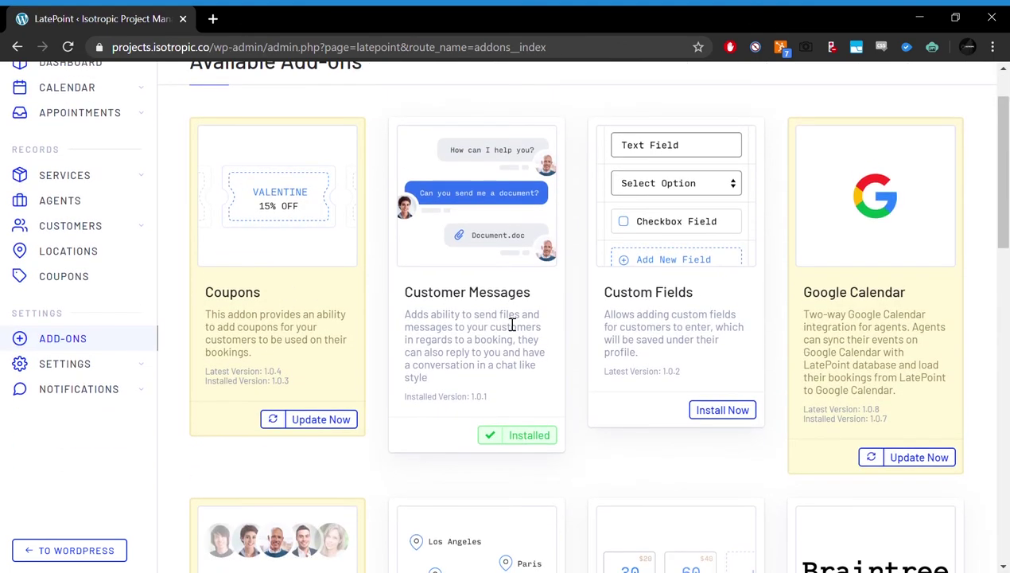
scroll(660, 301, down, 1)
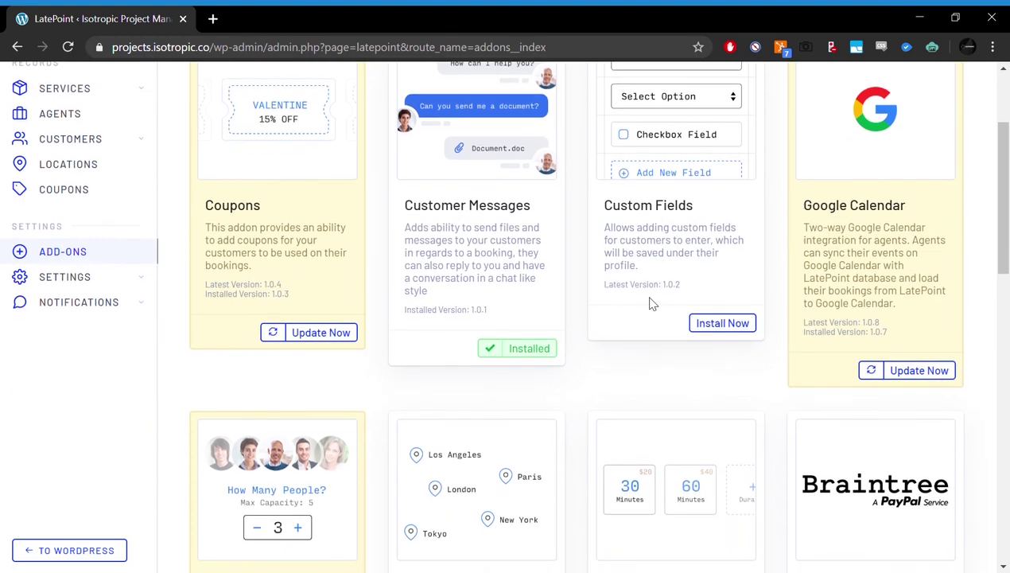
scroll(879, 232, down, 1)
scroll(881, 232, down, 2)
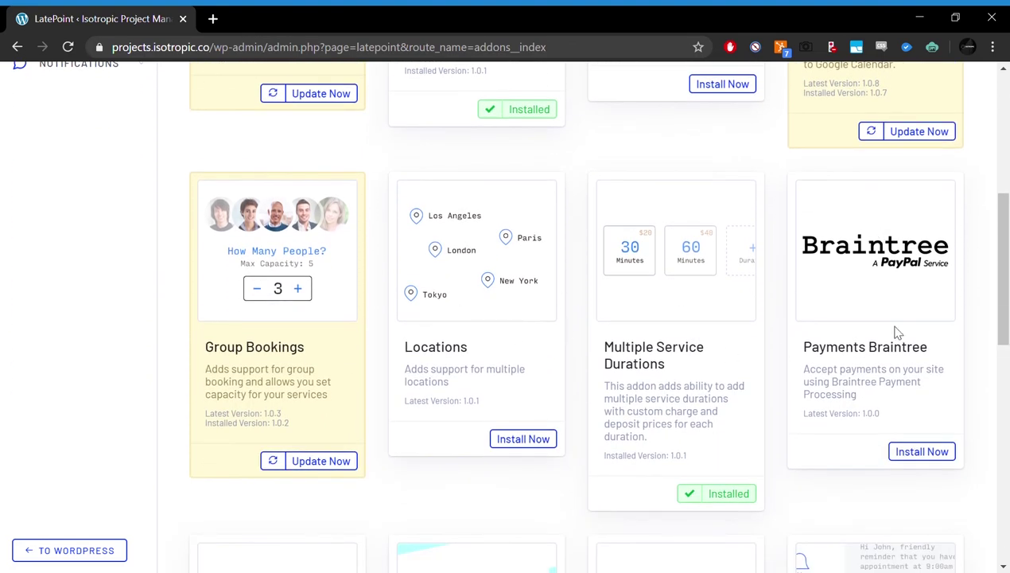
scroll(895, 333, down, 2)
scroll(897, 332, down, 2)
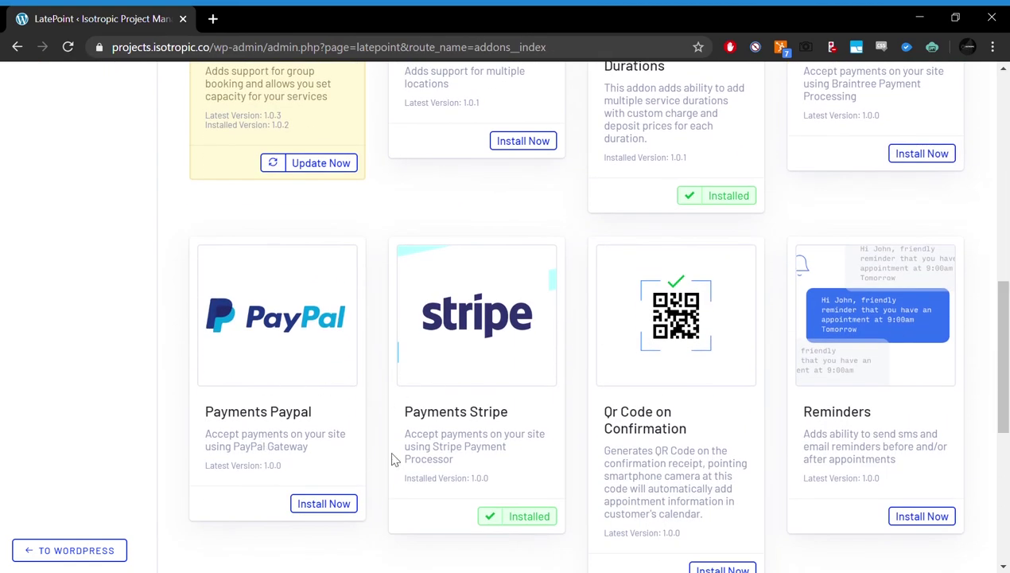
scroll(394, 459, down, 1)
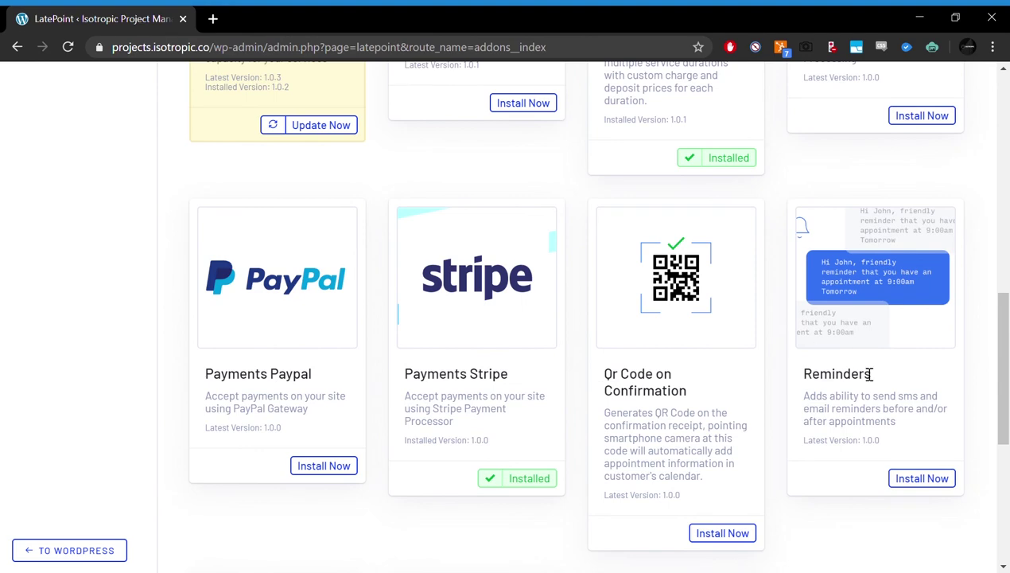
scroll(863, 373, down, 5)
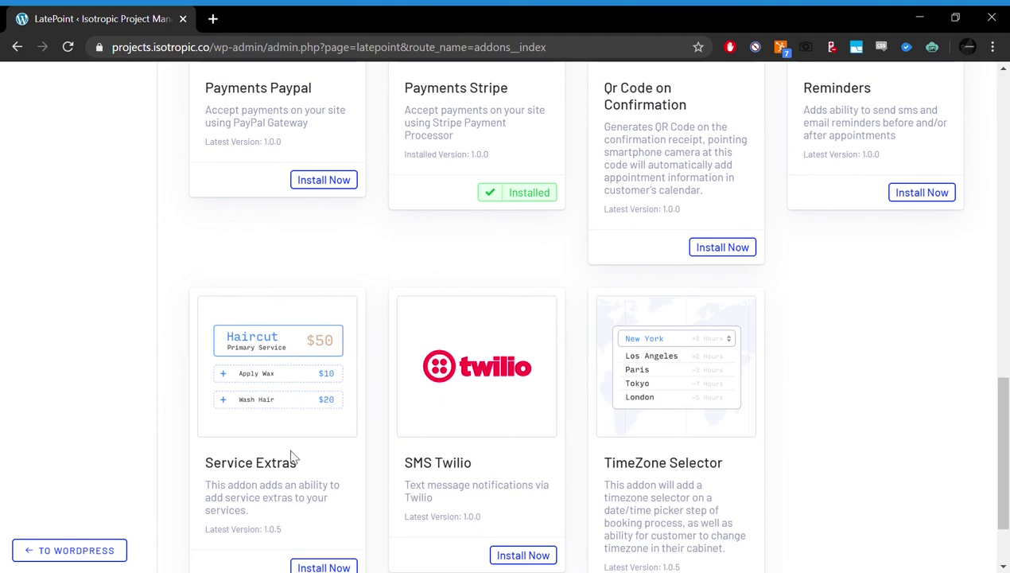
scroll(238, 331, up, 8)
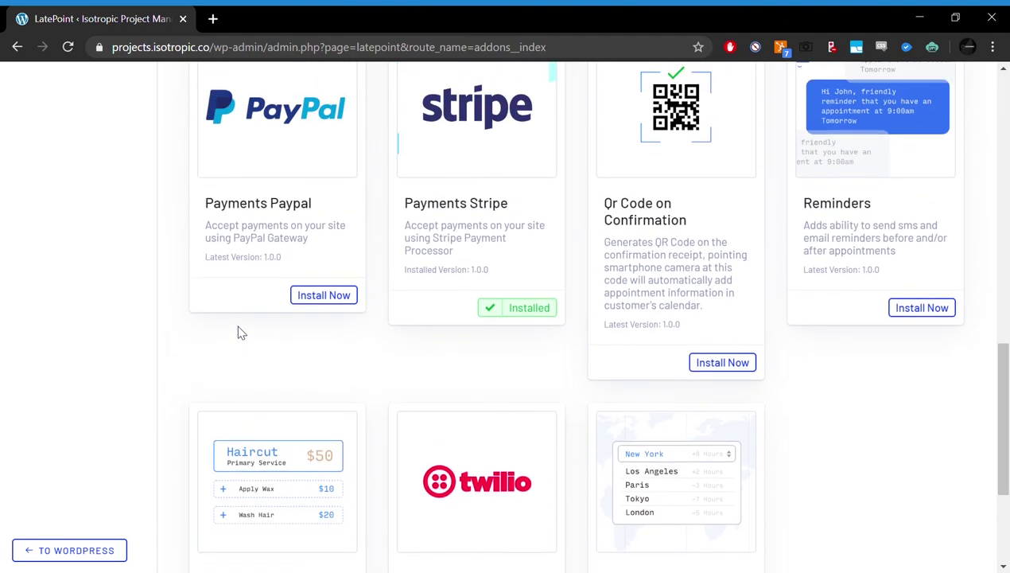
scroll(238, 333, up, 10)
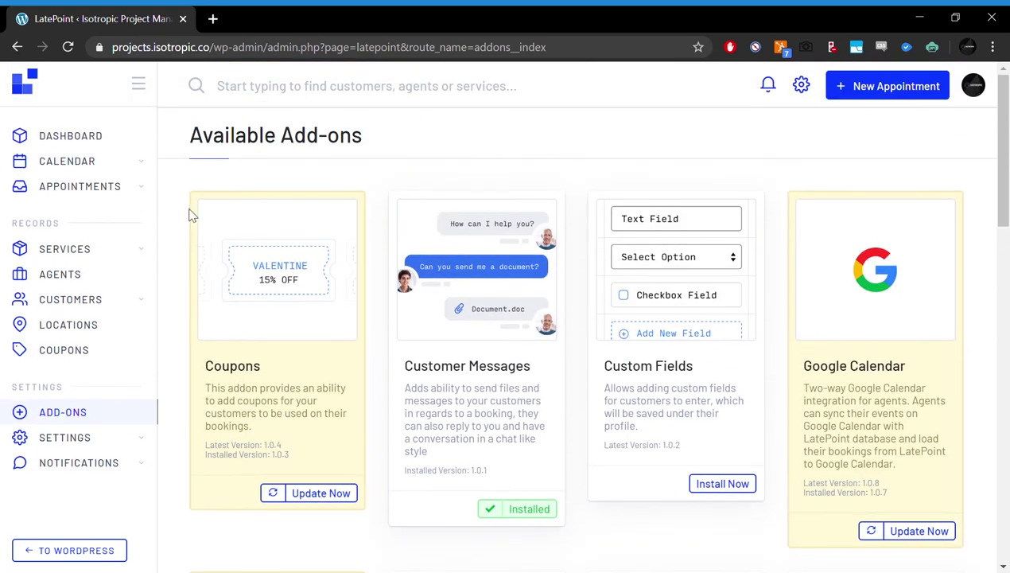
In a new browser tab, search for 'latepoint' and open its codecanyon.net product page.
click(213, 20)
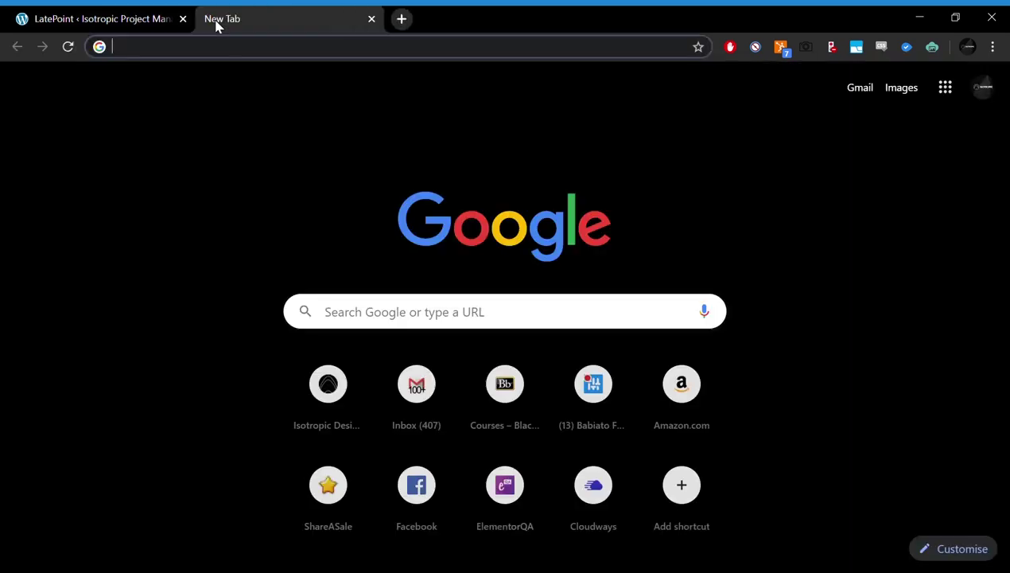
text(latepoint)
key(Return)
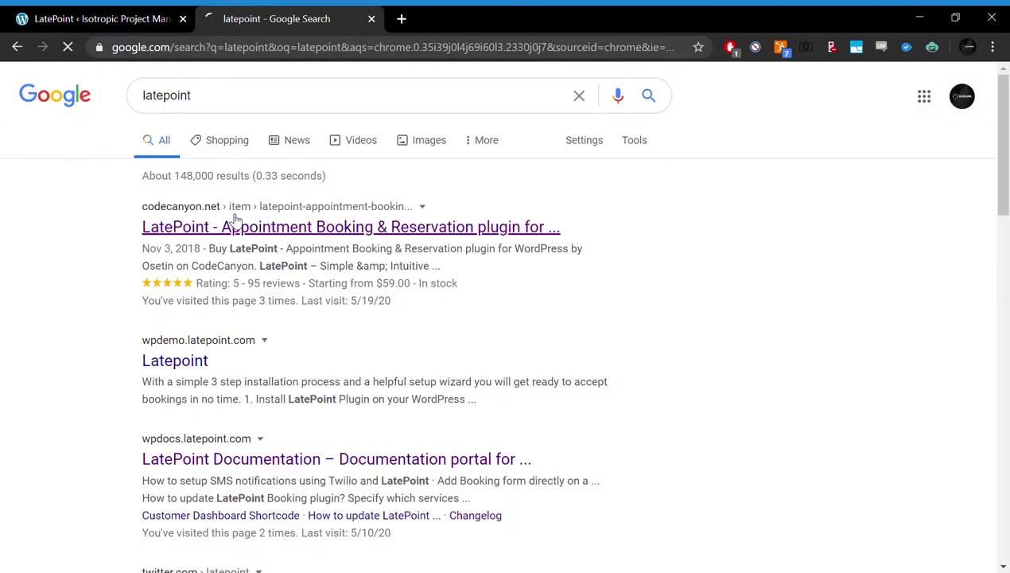
click(233, 225)
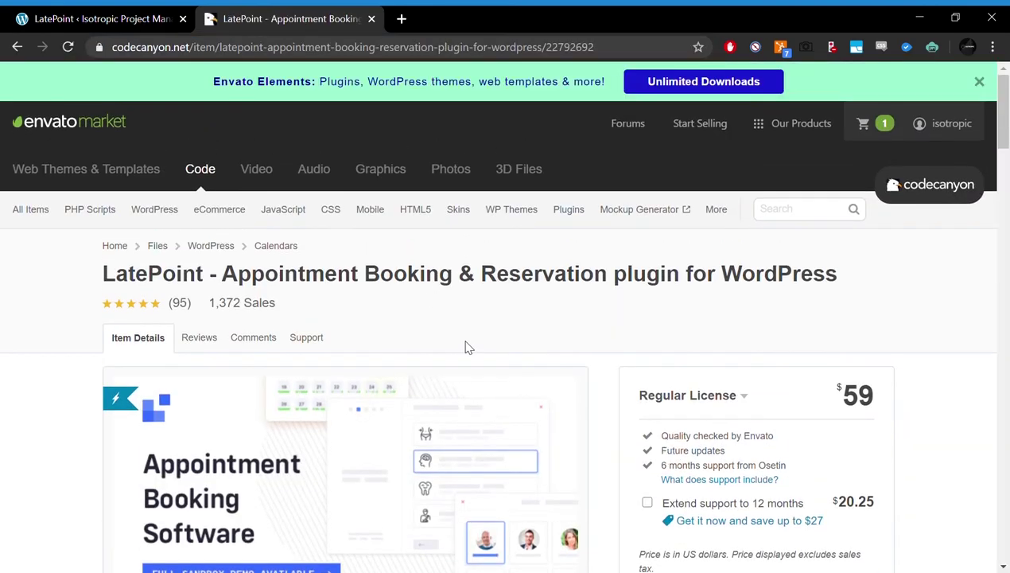
Scroll down through the LatePoint - Appointment Booking & Reservation product page on CodeCanyon.
scroll(469, 347, down, 1)
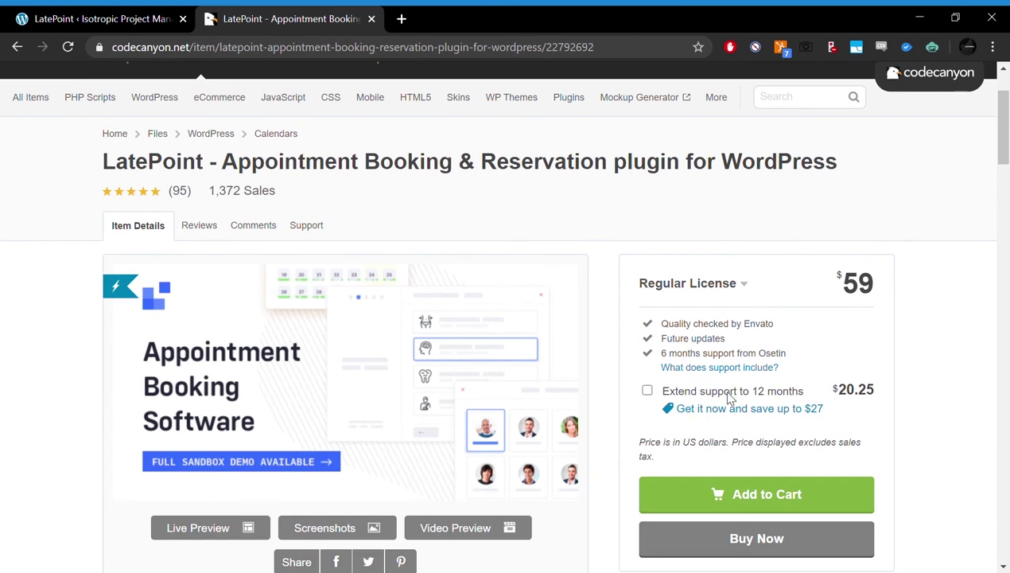
scroll(730, 398, down, 1)
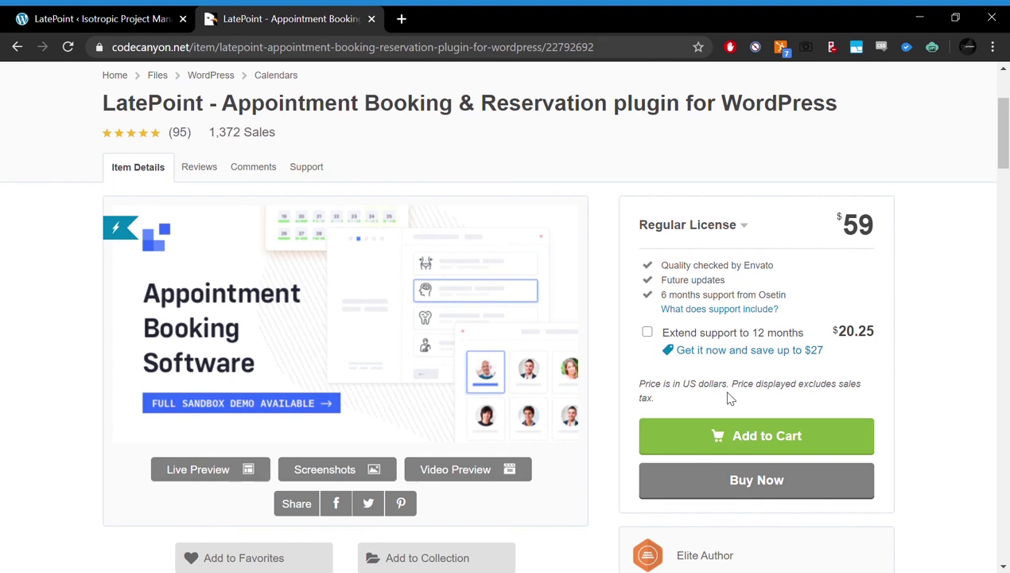
scroll(731, 398, down, 1)
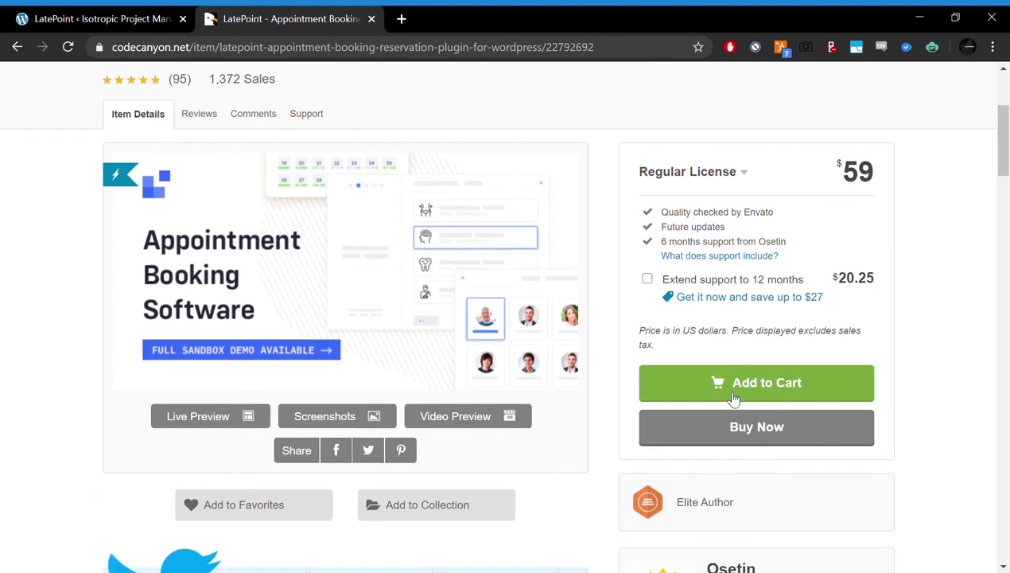
scroll(733, 399, down, 5)
scroll(420, 407, down, 3)
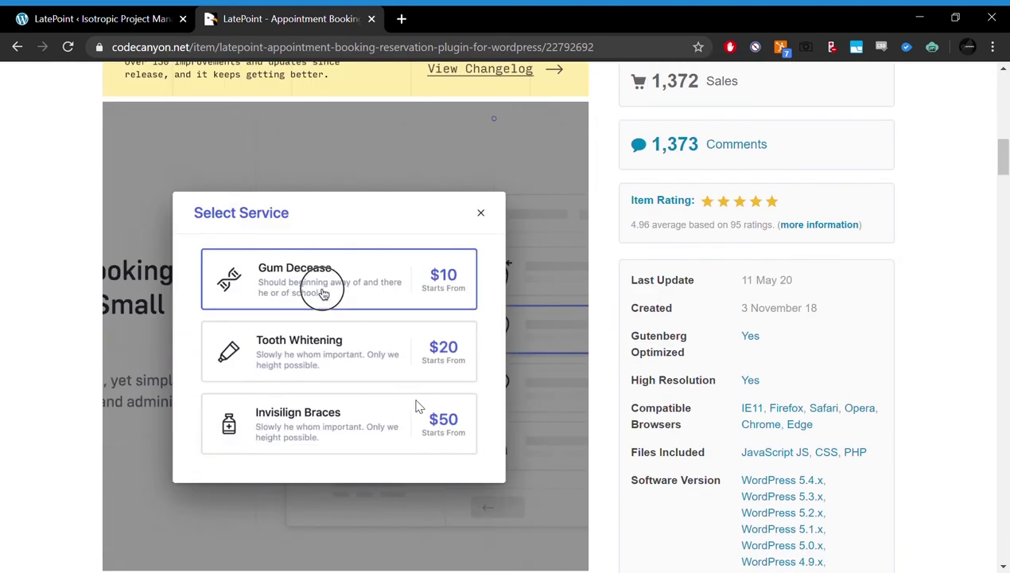
scroll(415, 406, down, 8)
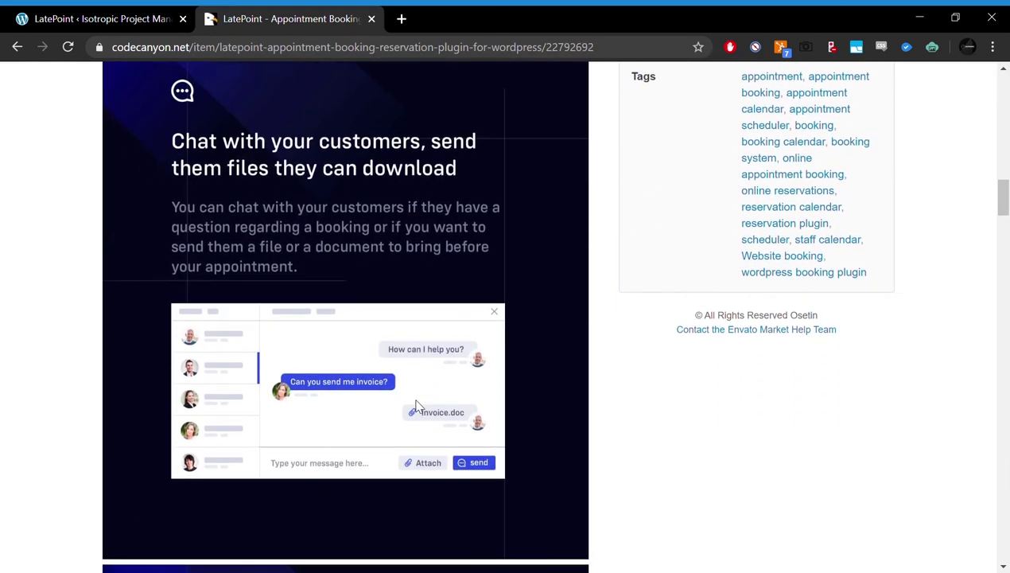
scroll(415, 406, down, 7)
scroll(417, 405, down, 5)
scroll(419, 406, down, 8)
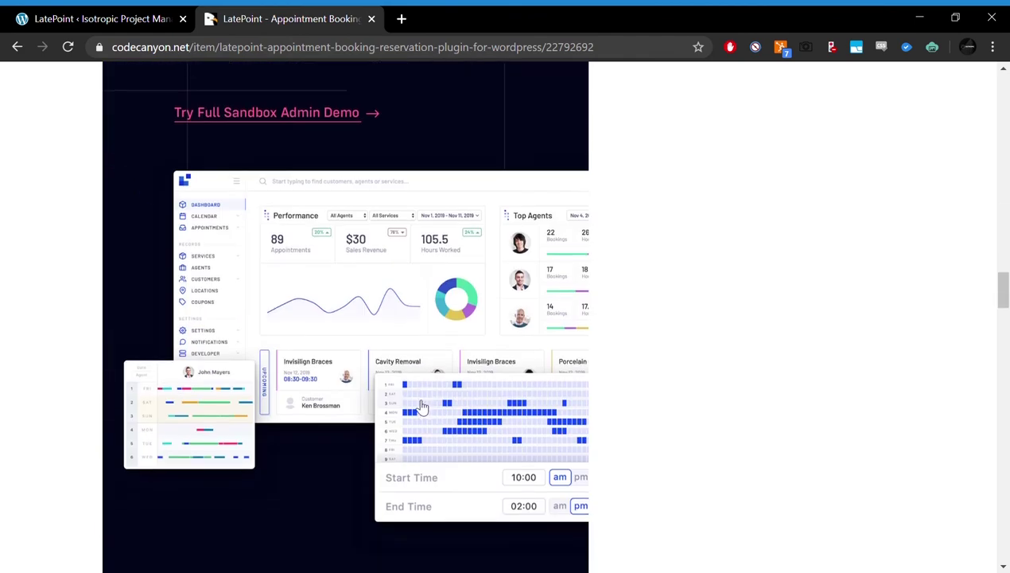
scroll(419, 406, down, 3)
click(120, 12)
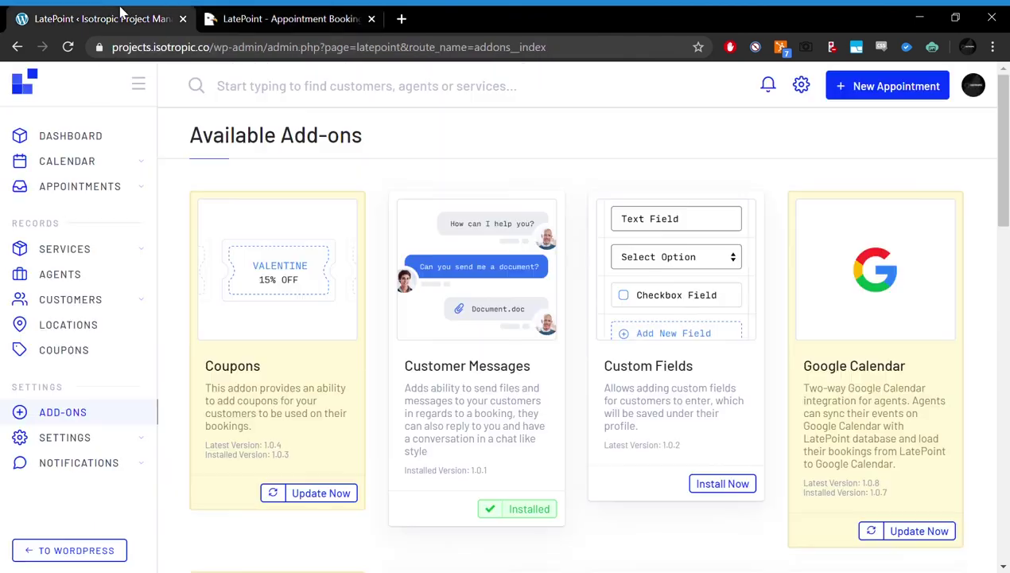
click(684, 53)
text(https://projects.isotropic.co\)
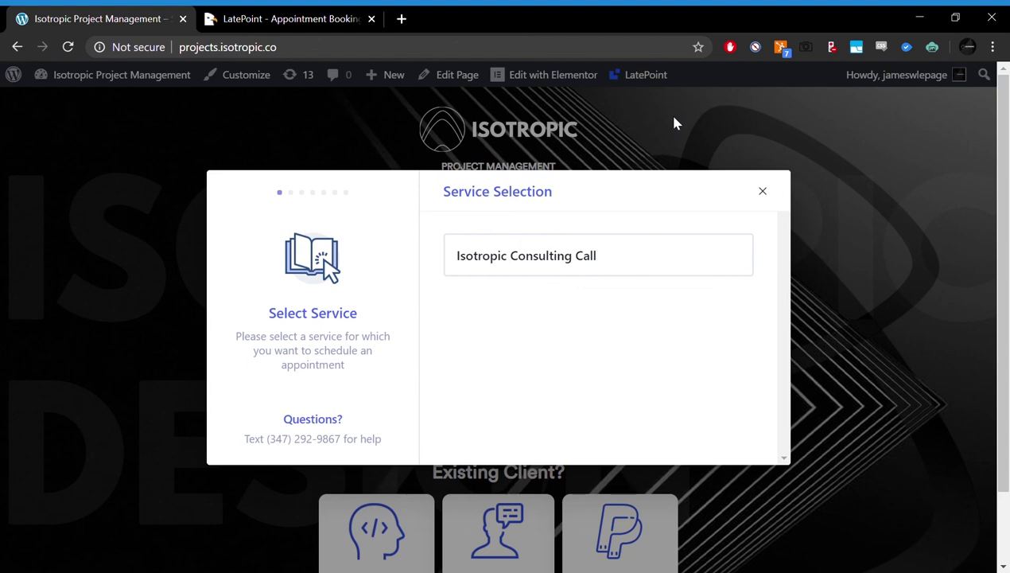
click(765, 194)
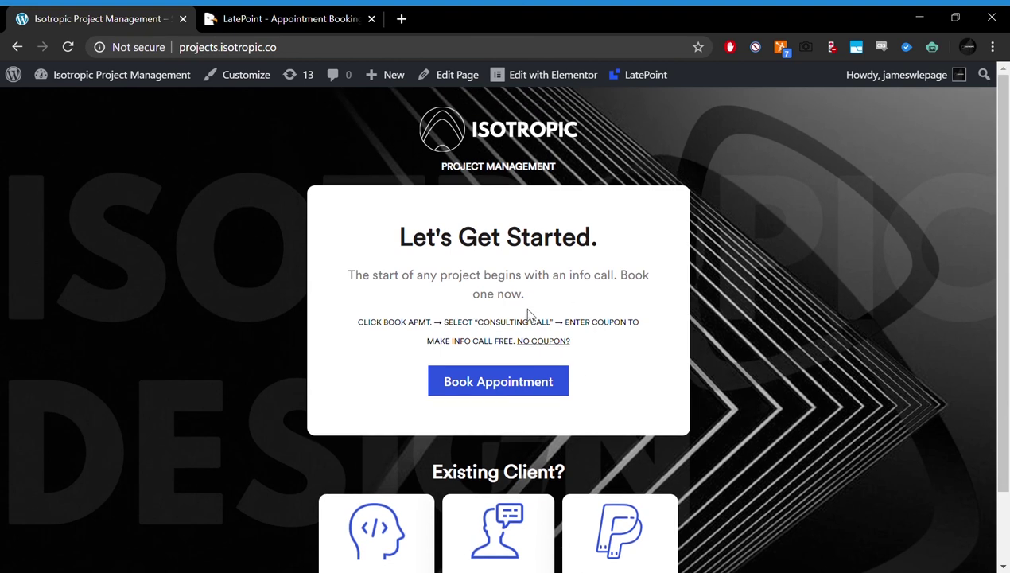
scroll(591, 368, down, 1)
scroll(605, 313, up, 1)
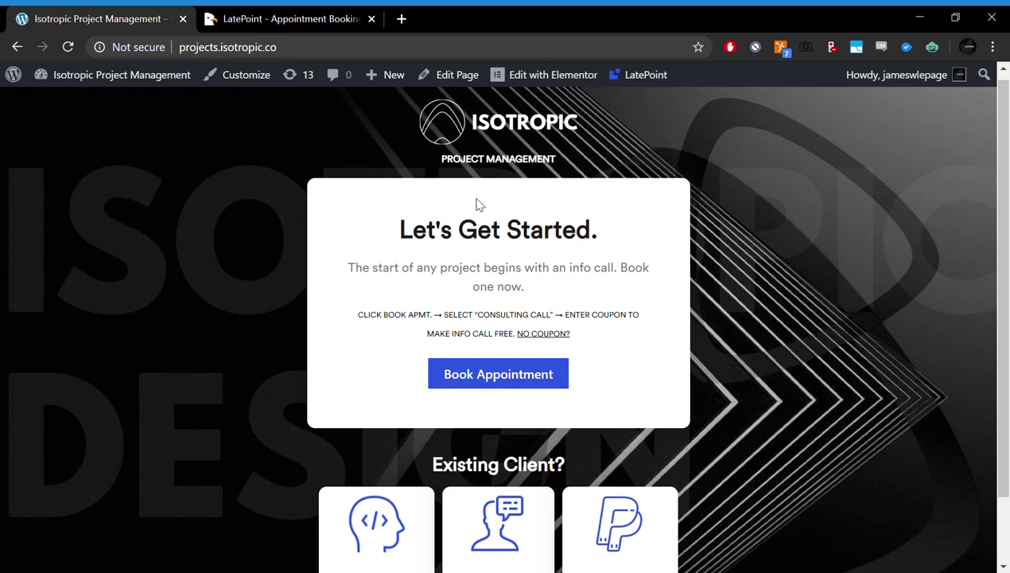
Remove 'projects.' from the address to load the main isotropic.co site.
click(310, 52)
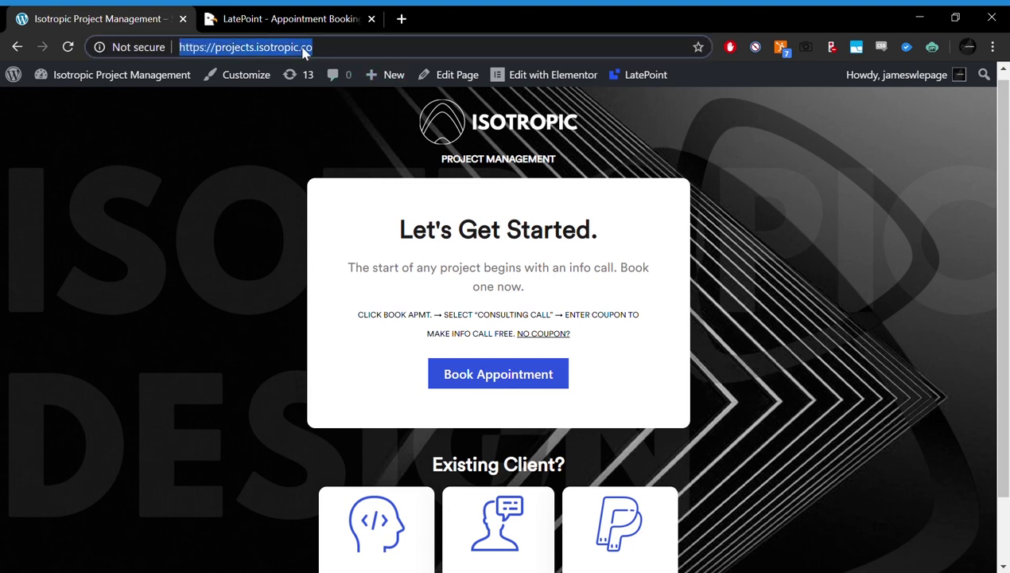
click(217, 49)
key(Delete)
key(Delete)
key(Delete)
key(Delete)
key(Delete)
key(Delete)
key(Delete)
key(Delete)
key(Delete)
key(Return)
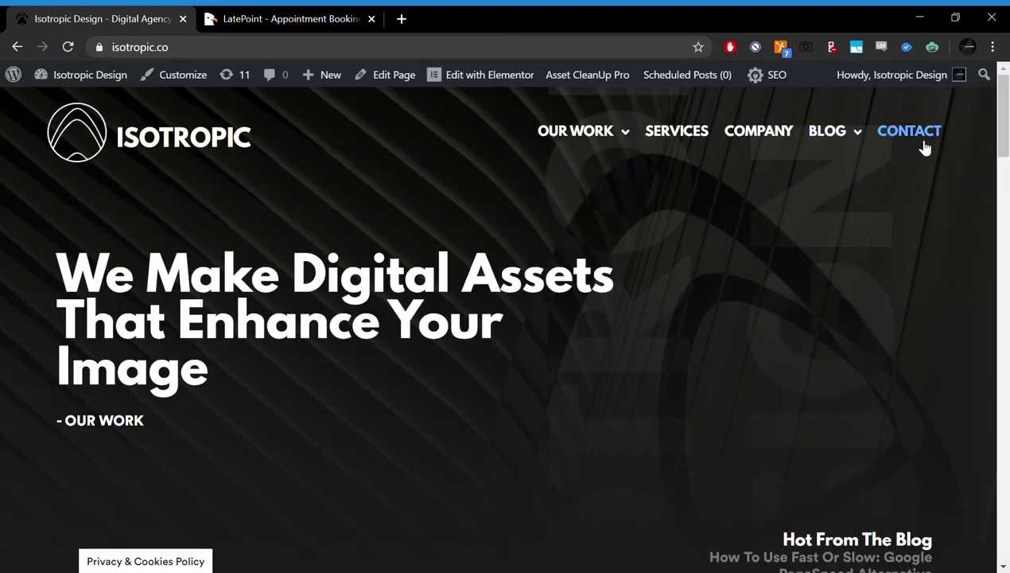
Look over the isotropic.co Contact page, then return to the CodeCanyon LatePoint product tab.
click(914, 132)
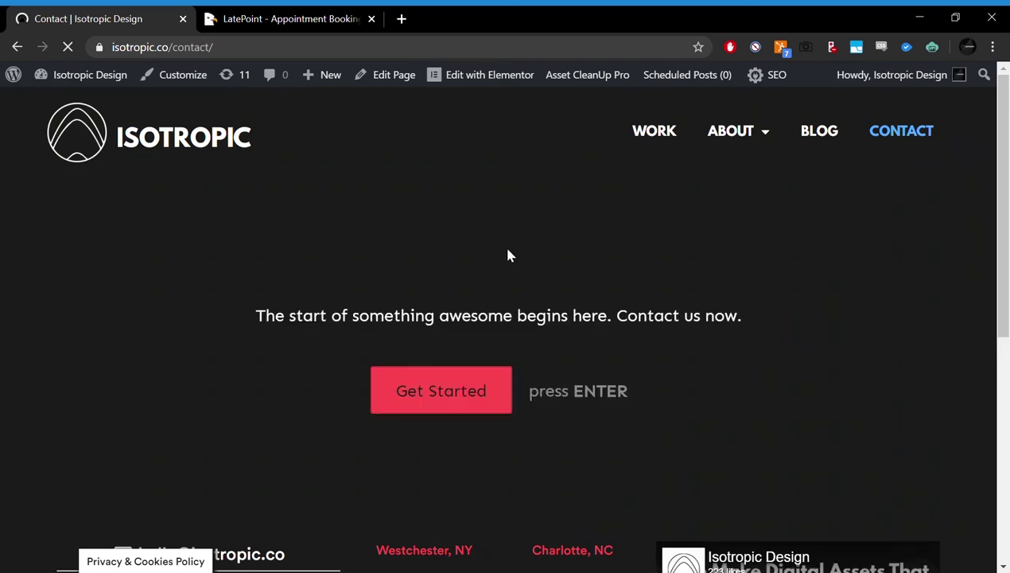
scroll(509, 254, down, 1)
scroll(507, 255, down, 5)
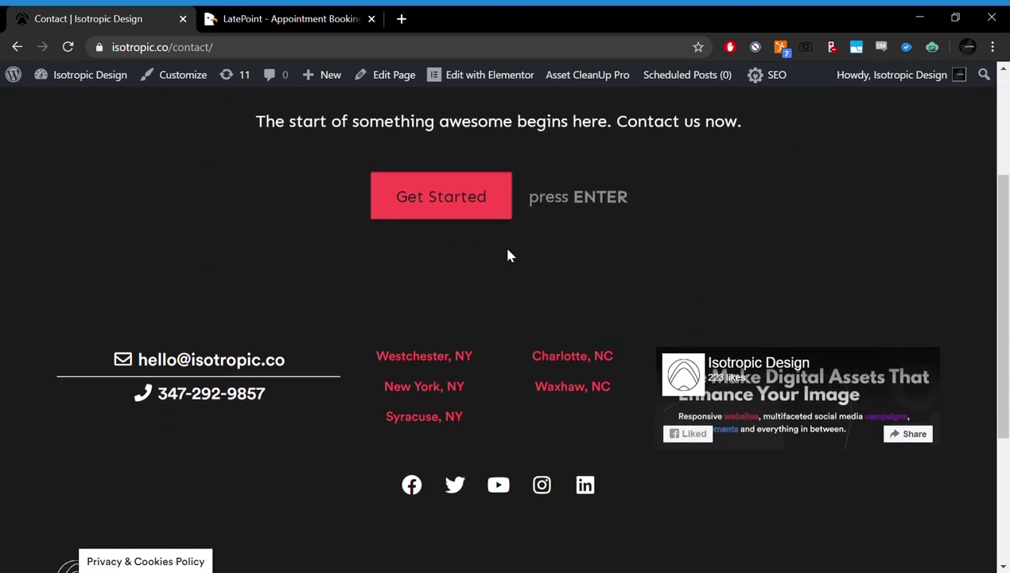
scroll(514, 255, up, 3)
scroll(514, 256, up, 3)
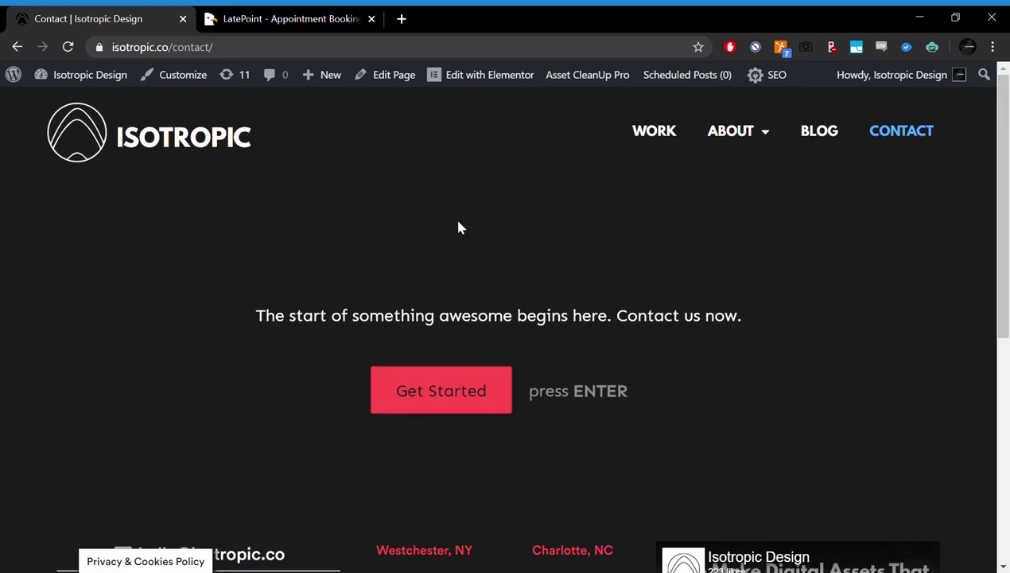
click(334, 15)
scroll(504, 263, up, 15)
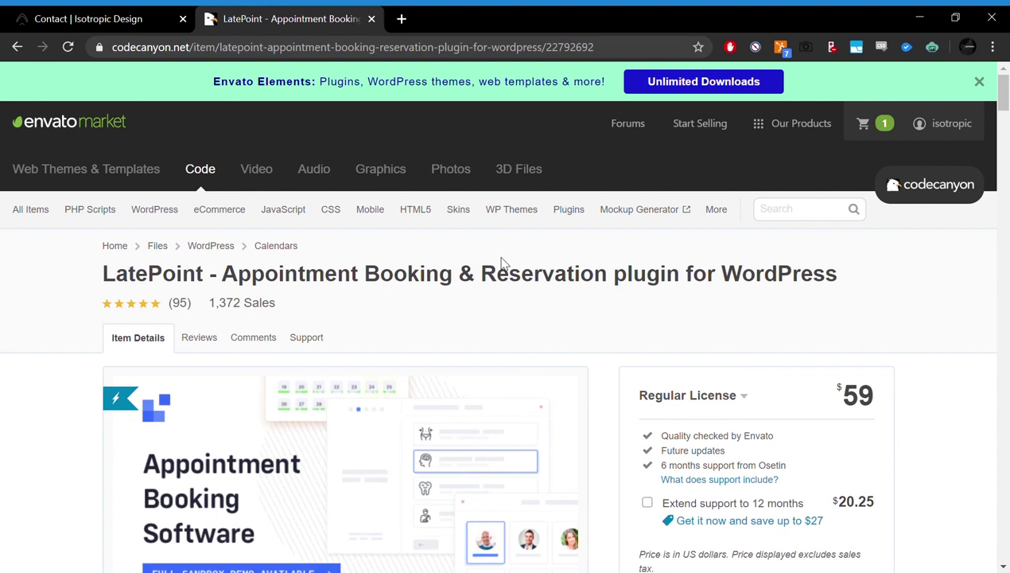
double_click(865, 403)
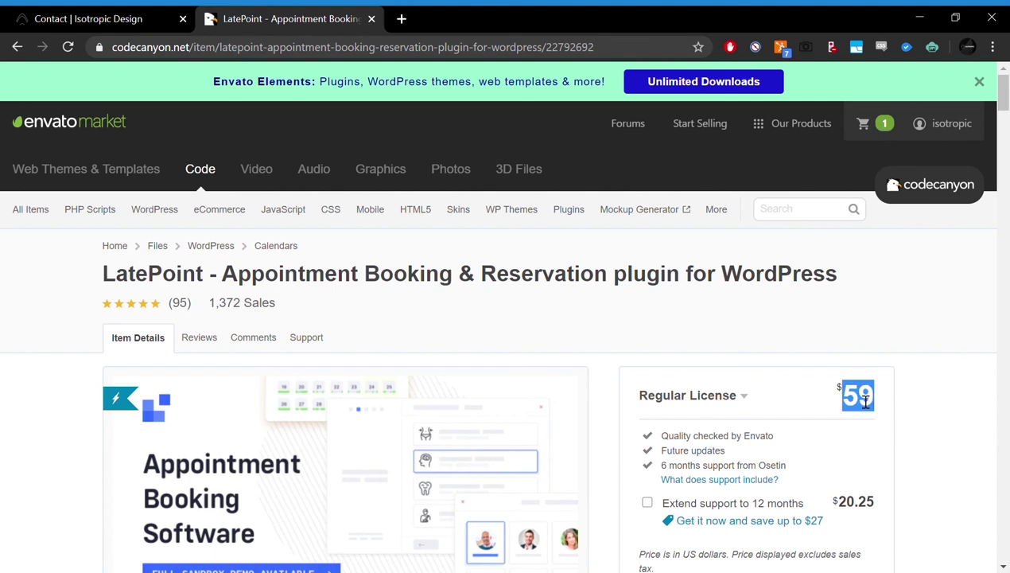
click(647, 367)
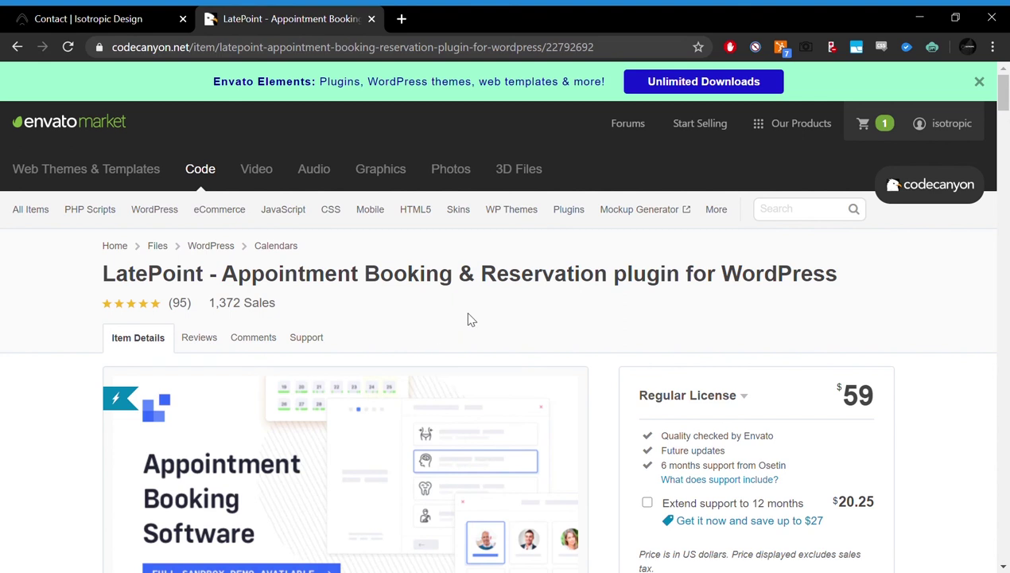
scroll(833, 396, down, 1)
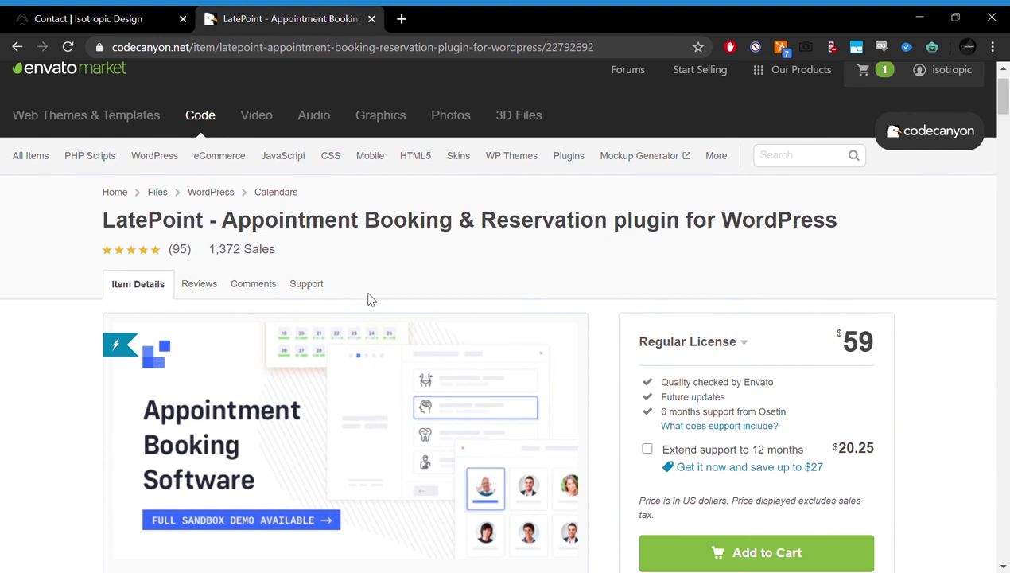
triple_click(390, 256)
click(390, 256)
scroll(711, 244, down, 1)
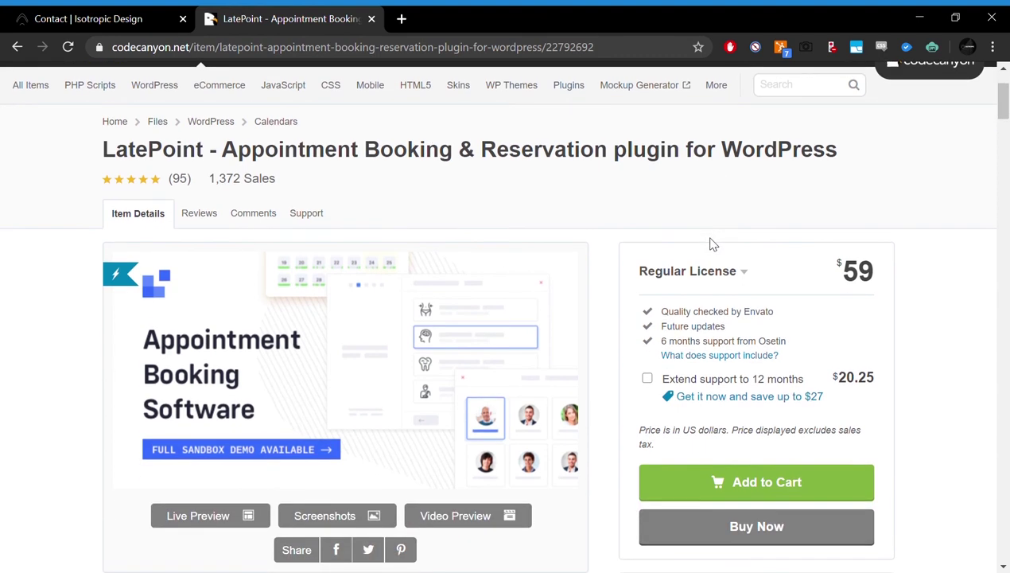